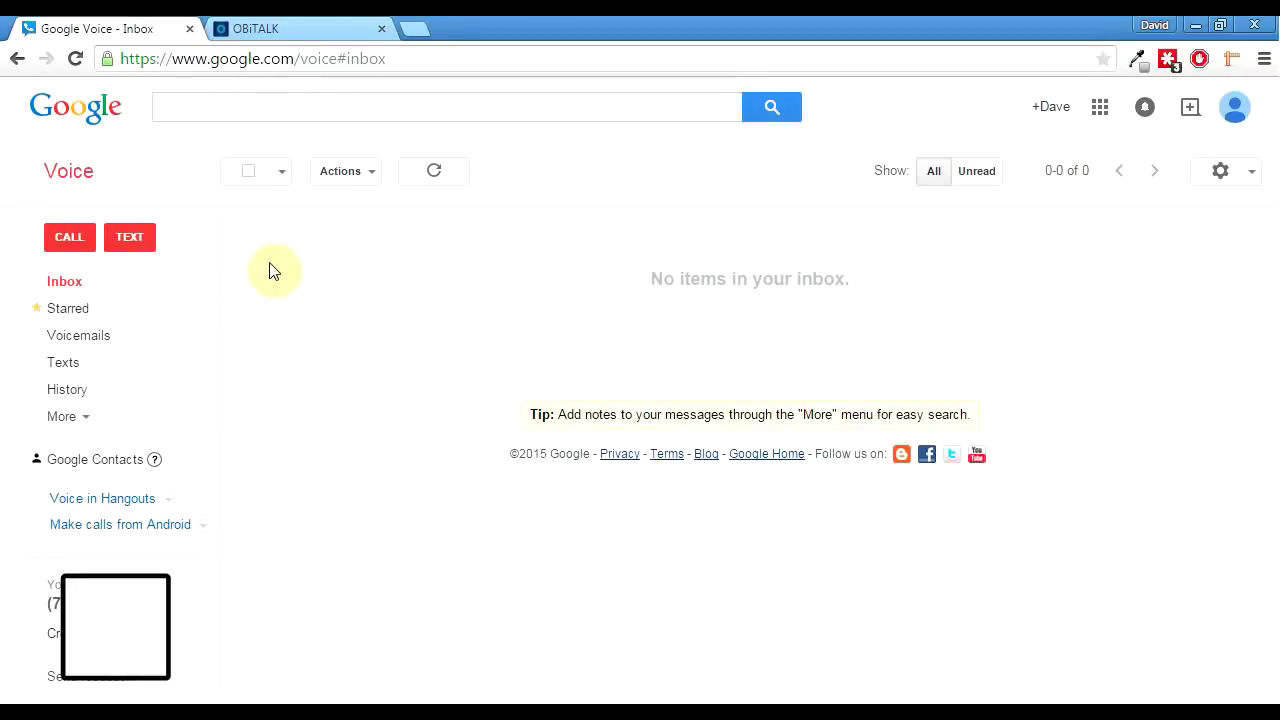
{"action": "left_click", "coordinate": [294, 29]}
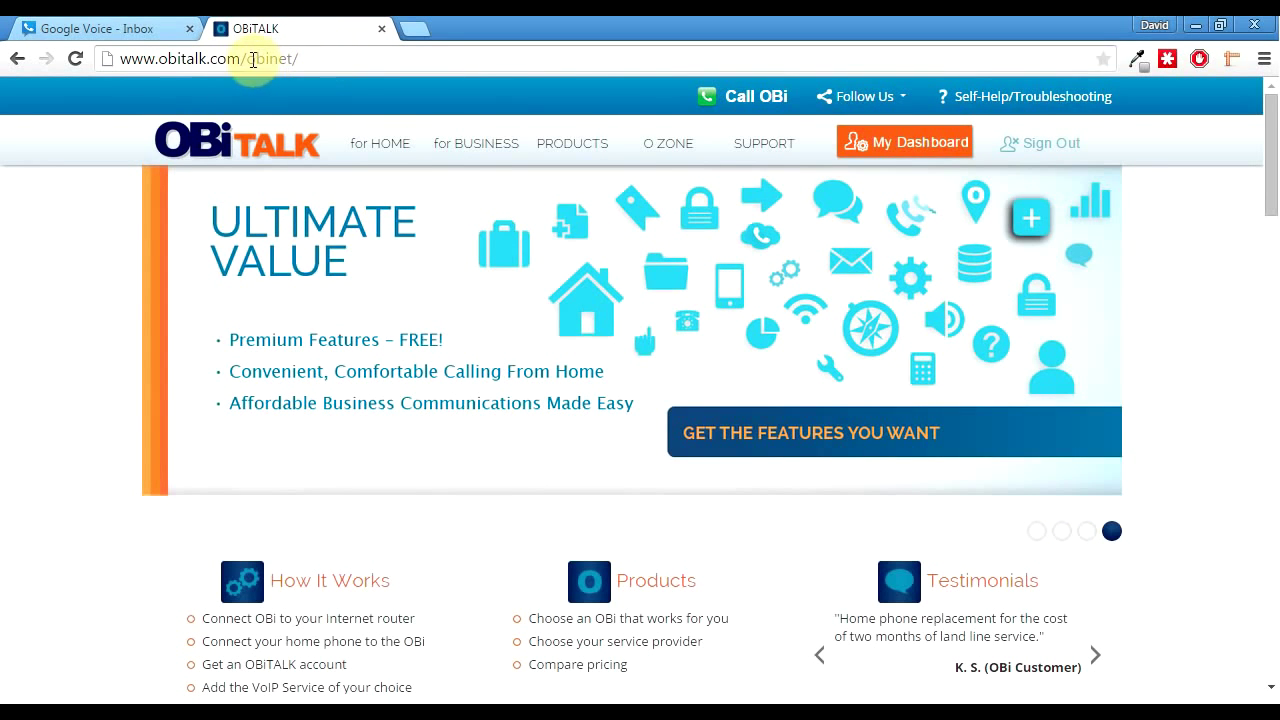
{"action": "left_click_drag", "start_coordinate": [248, 58], "coordinate": [329, 57]}
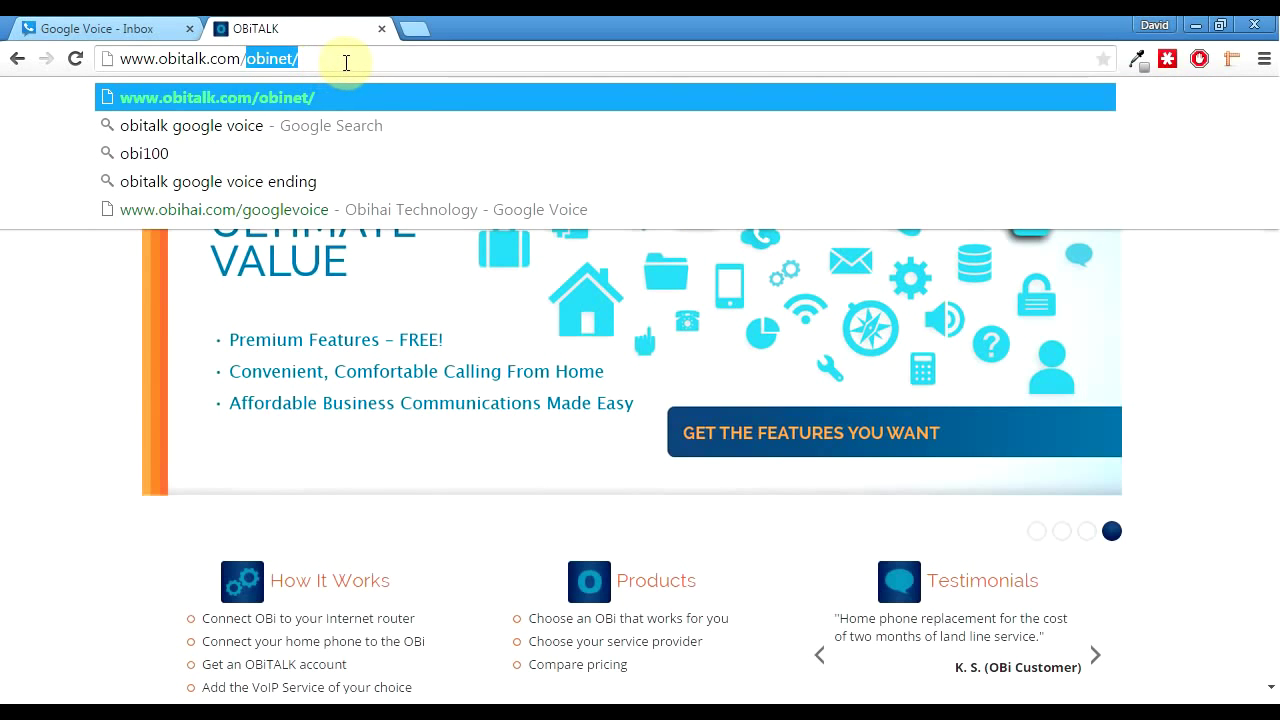
{"action": "key", "text": "BackSpace"}
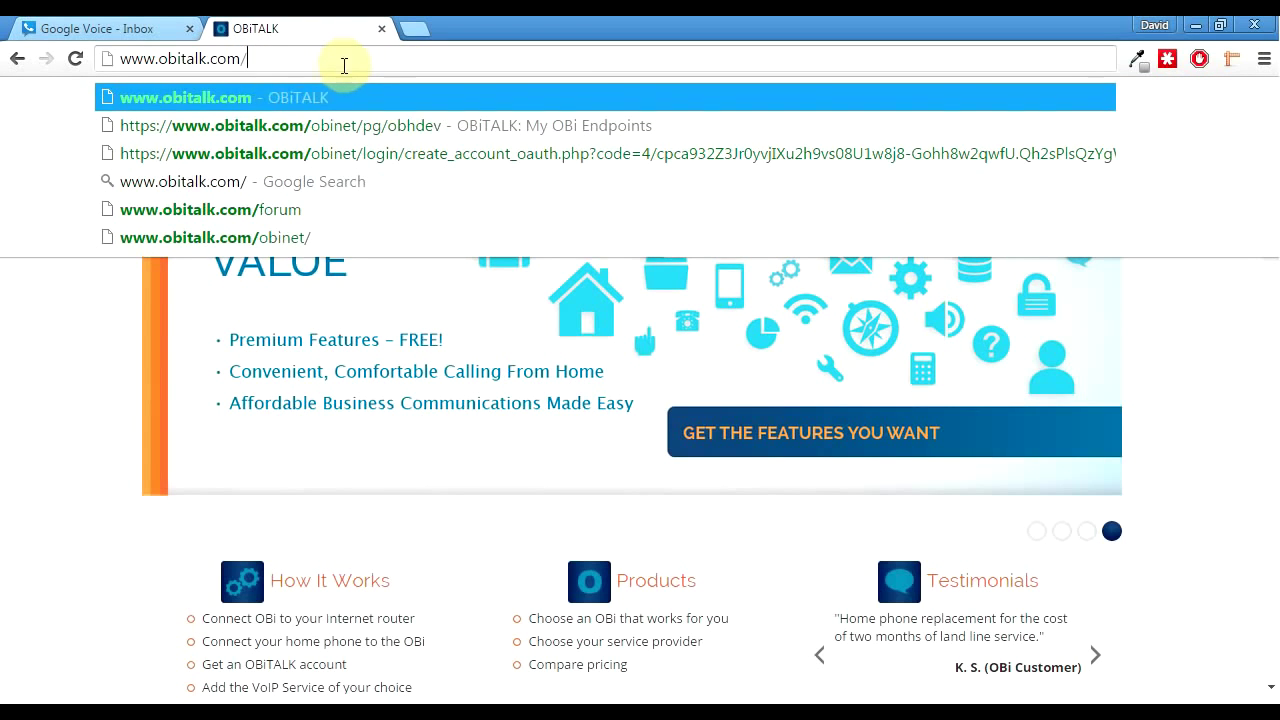
{"action": "key", "text": "Return"}
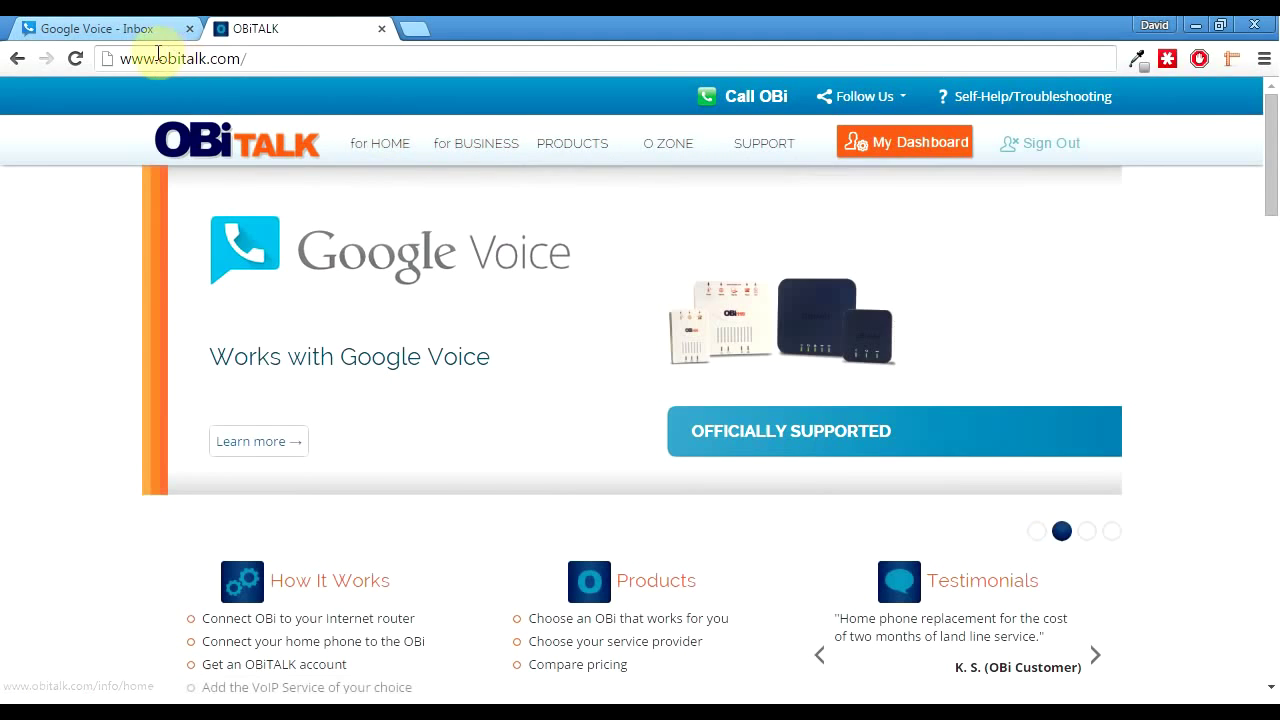
{"action": "left_click", "coordinate": [287, 57]}
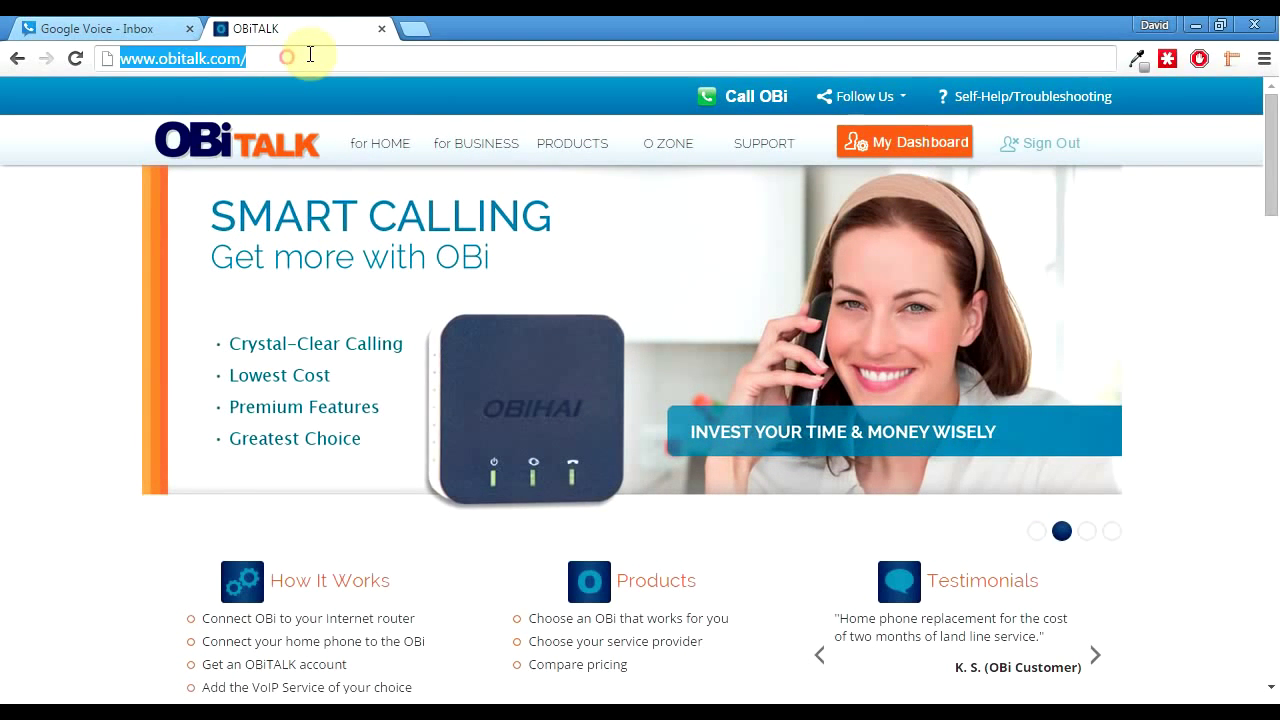
{"action": "key", "text": "Return"}
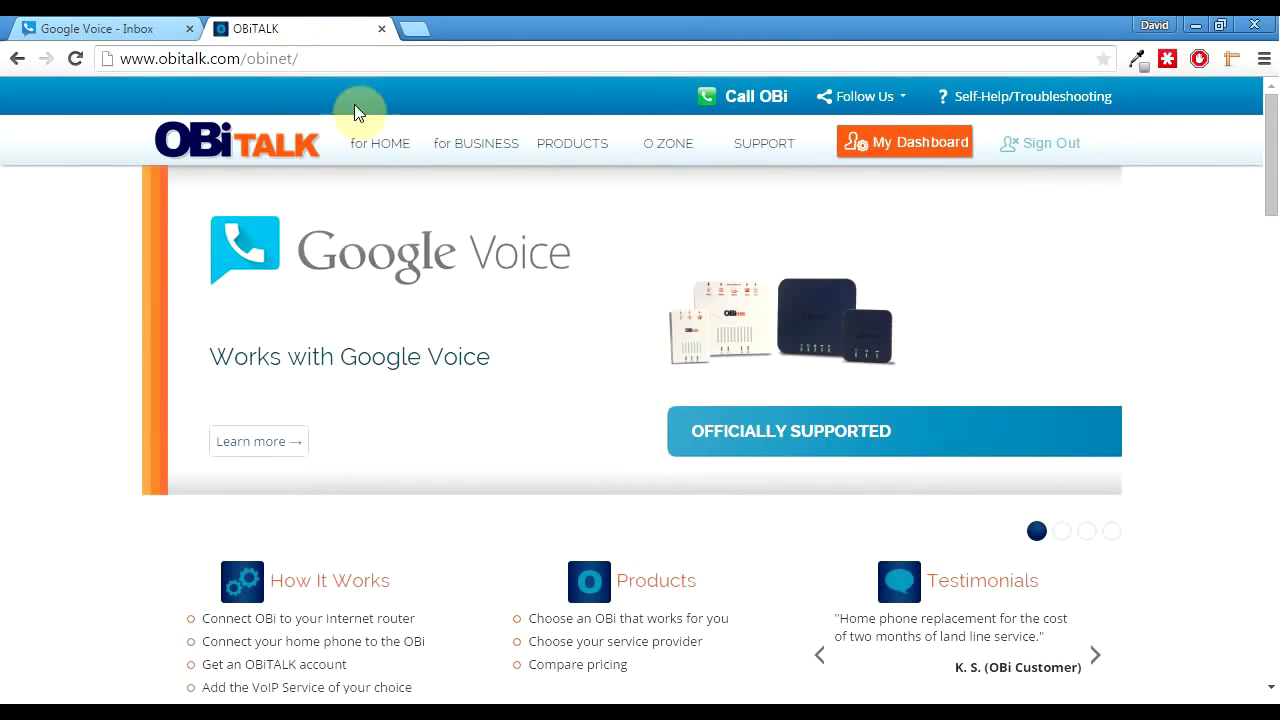
Sign out of the current OBiTALK session and sign back in with the Google account.
{"action": "left_click", "coordinate": [1049, 143]}
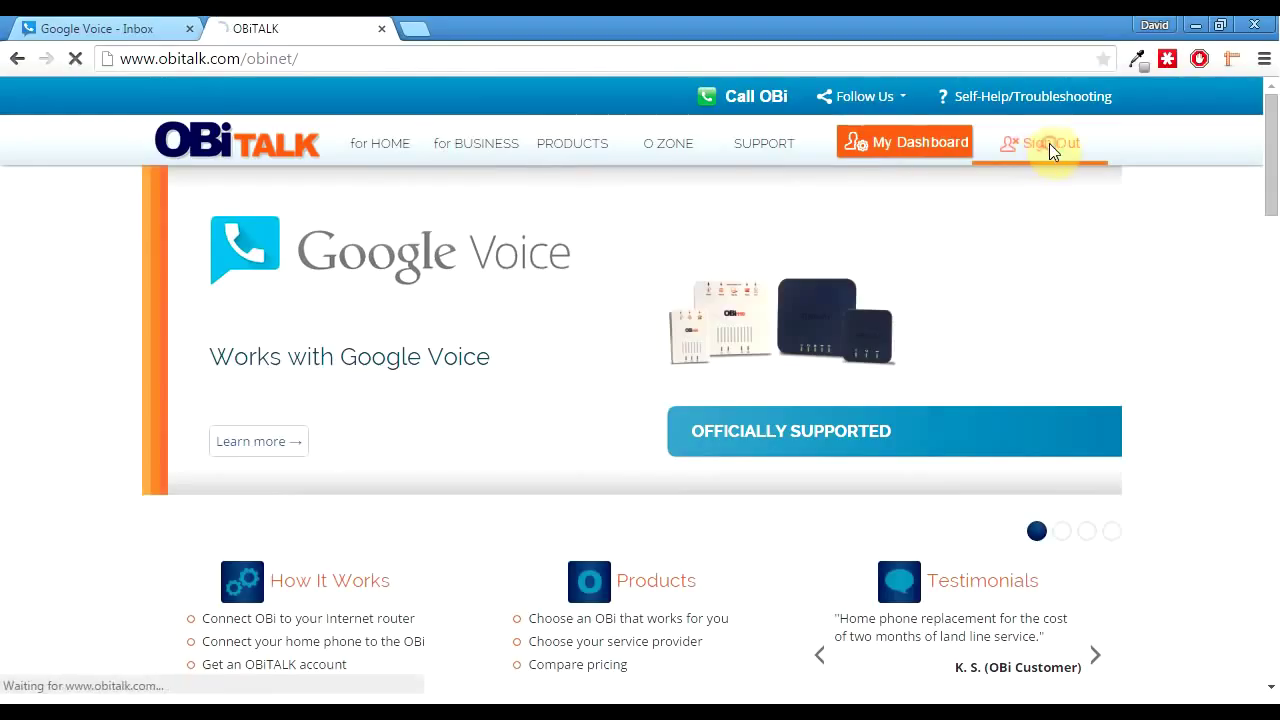
{"action": "mouse_move", "coordinate": [1031, 141]}
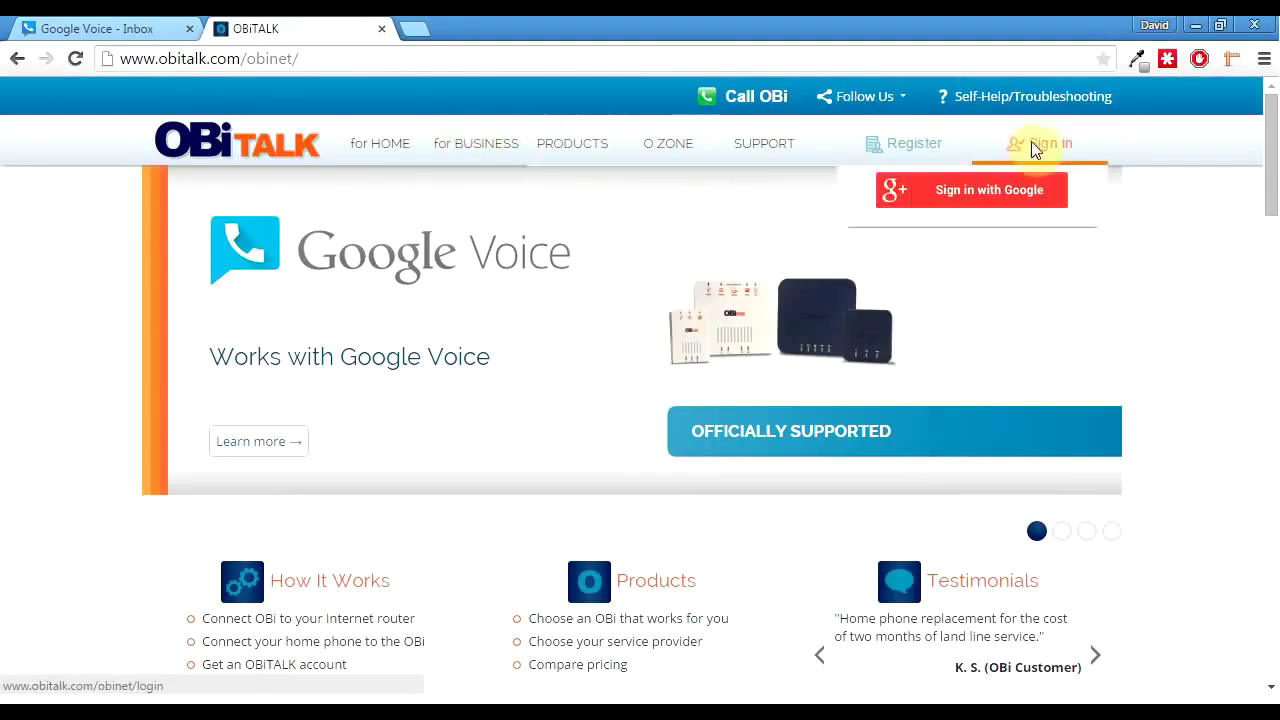
{"action": "left_click", "coordinate": [968, 198]}
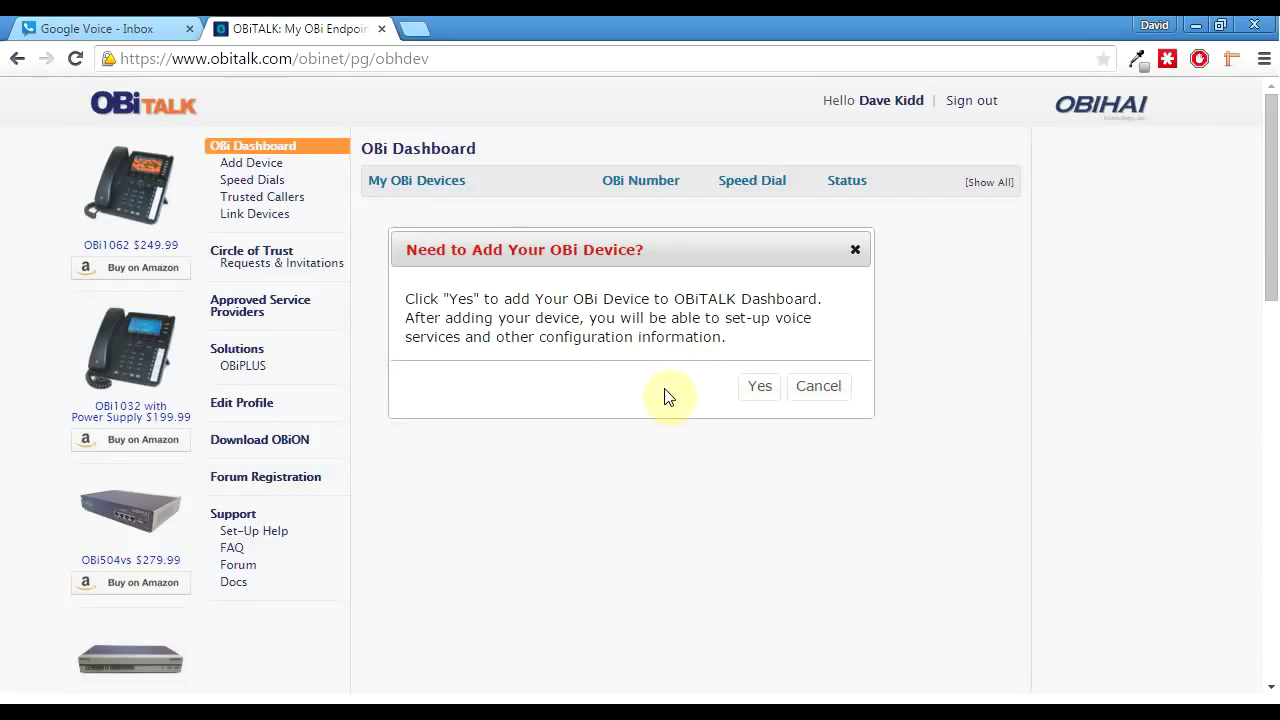
Start adding an OBi device, review the connection instructions, and proceed with the option to configure Google Voice on this device enabled.
{"action": "left_click", "coordinate": [762, 388]}
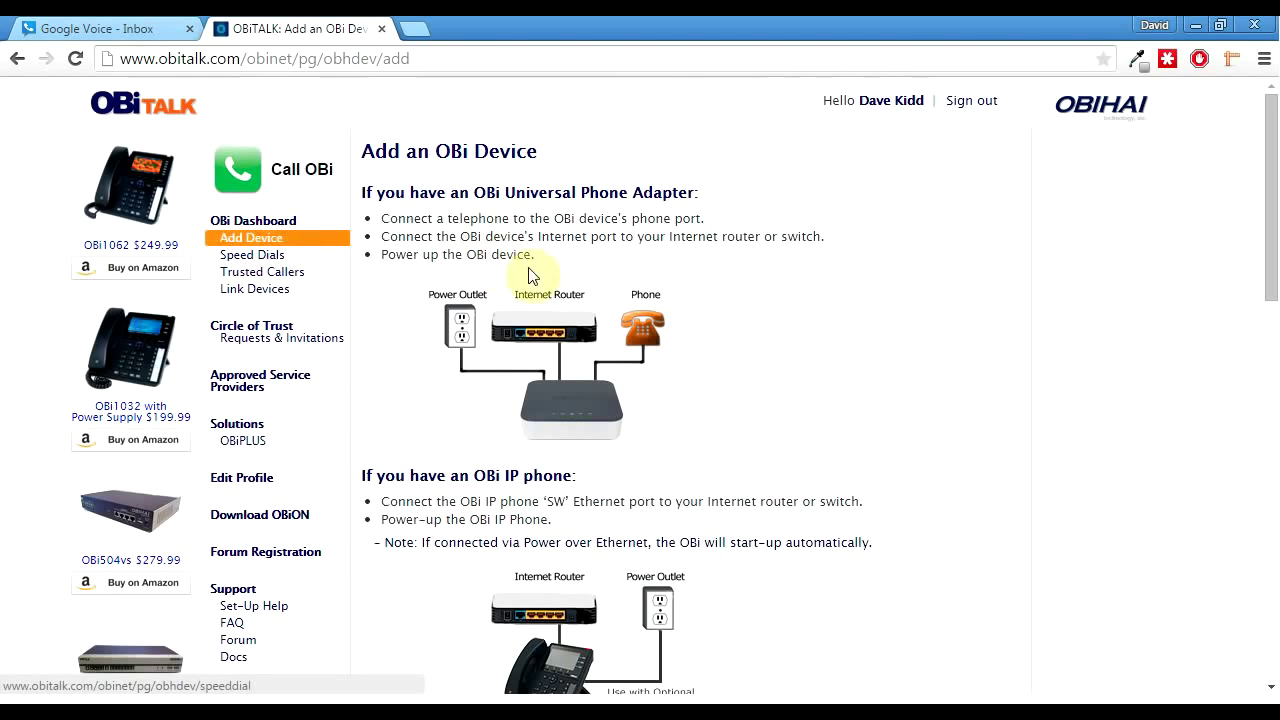
{"action": "scroll", "coordinate": [557, 264], "scroll_direction": "down", "scroll_amount": 1}
{"action": "scroll", "coordinate": [557, 264], "scroll_direction": "up", "scroll_amount": 1}
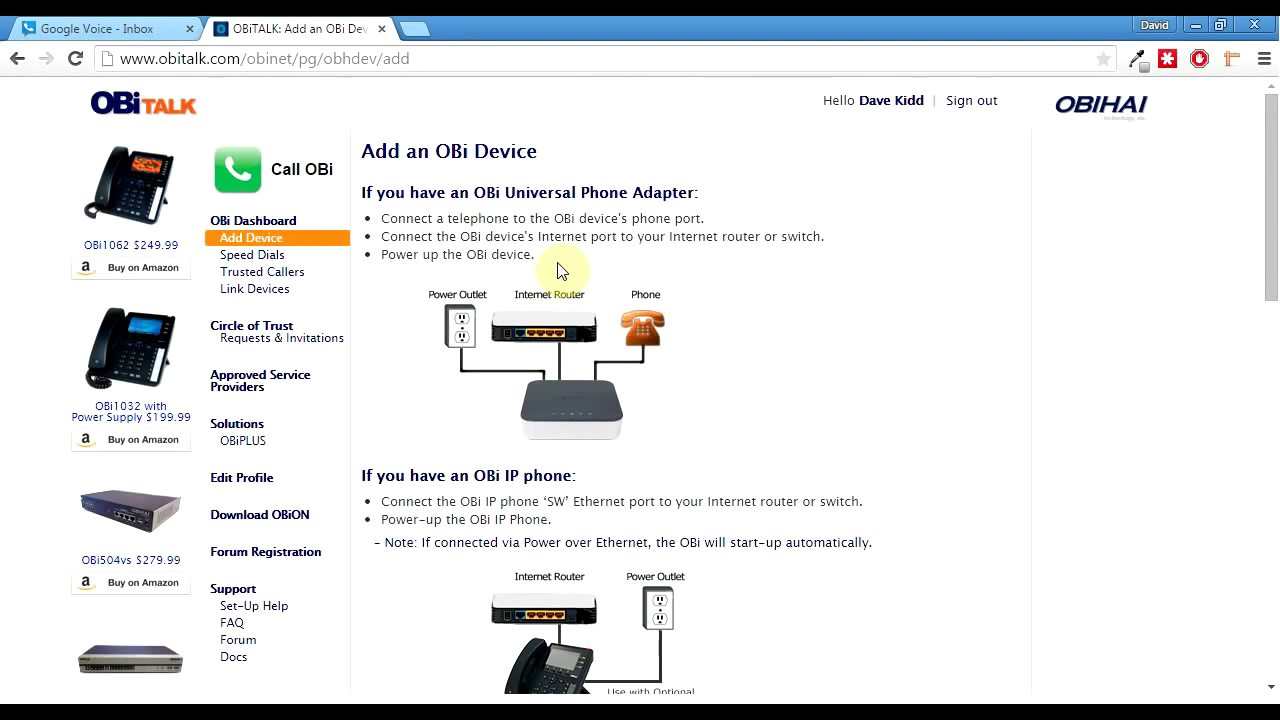
{"action": "left_click_drag", "start_coordinate": [380, 216], "coordinate": [732, 322]}
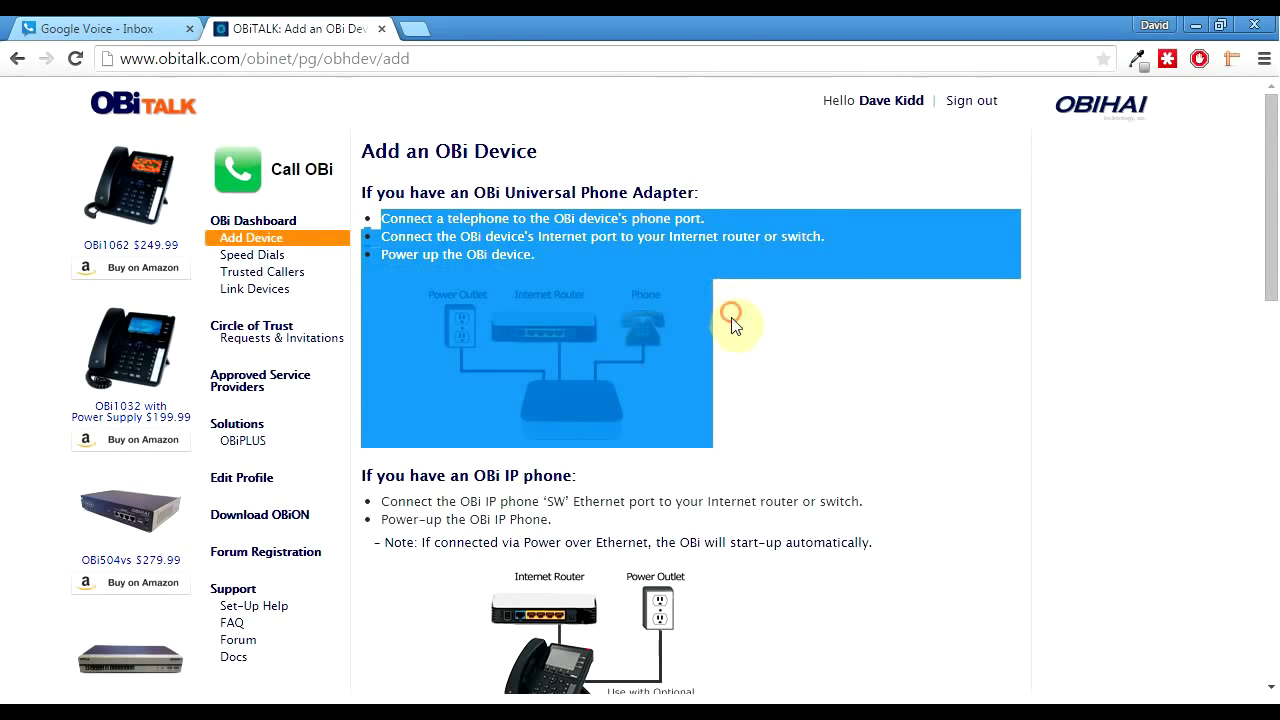
{"action": "scroll", "coordinate": [645, 555], "scroll_direction": "down", "scroll_amount": 2}
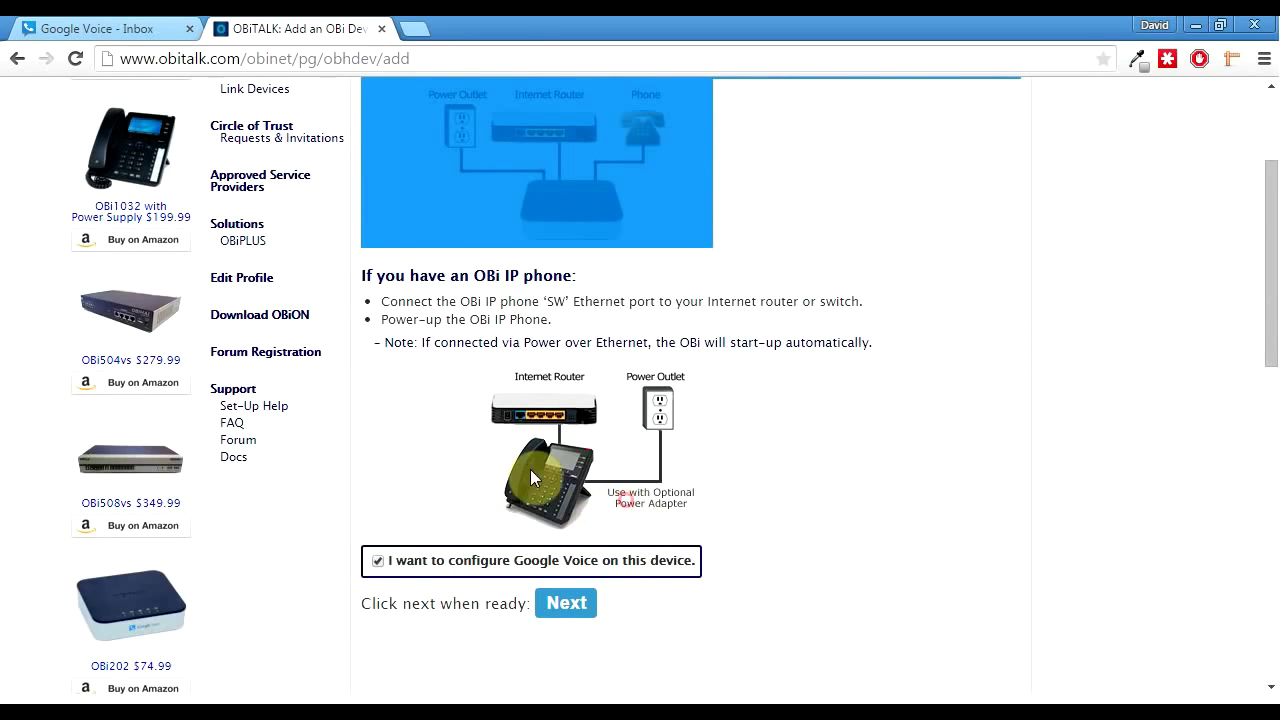
{"action": "left_click", "coordinate": [770, 209]}
{"action": "scroll", "coordinate": [839, 222], "scroll_direction": "up", "scroll_amount": 2}
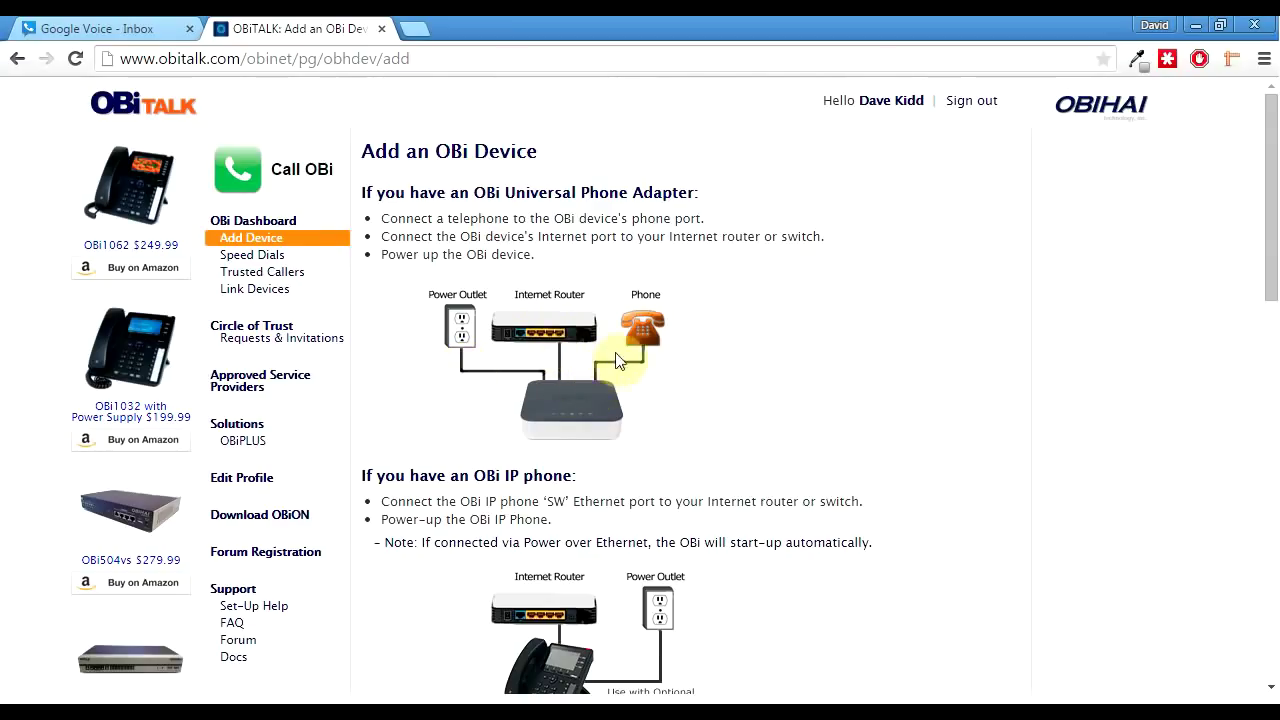
{"action": "scroll", "coordinate": [603, 388], "scroll_direction": "down", "scroll_amount": 3}
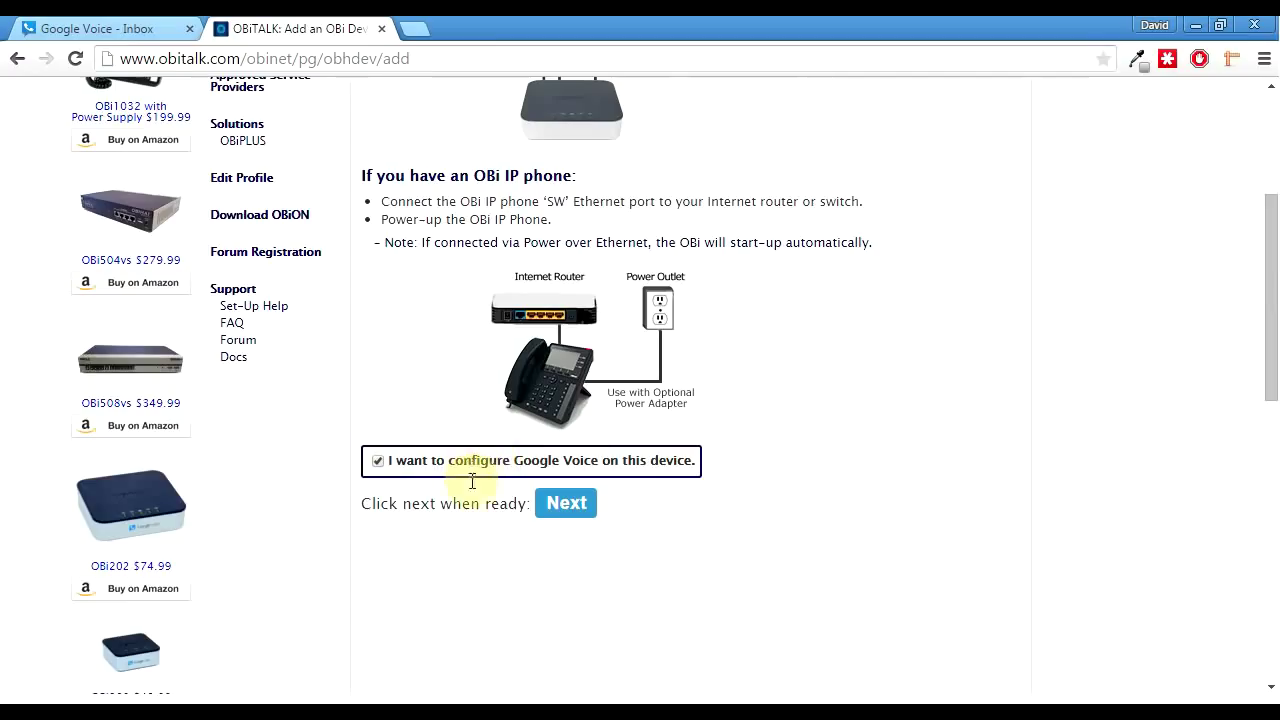
{"action": "scroll", "coordinate": [517, 578], "scroll_direction": "up", "scroll_amount": 1}
{"action": "left_click", "coordinate": [566, 604]}
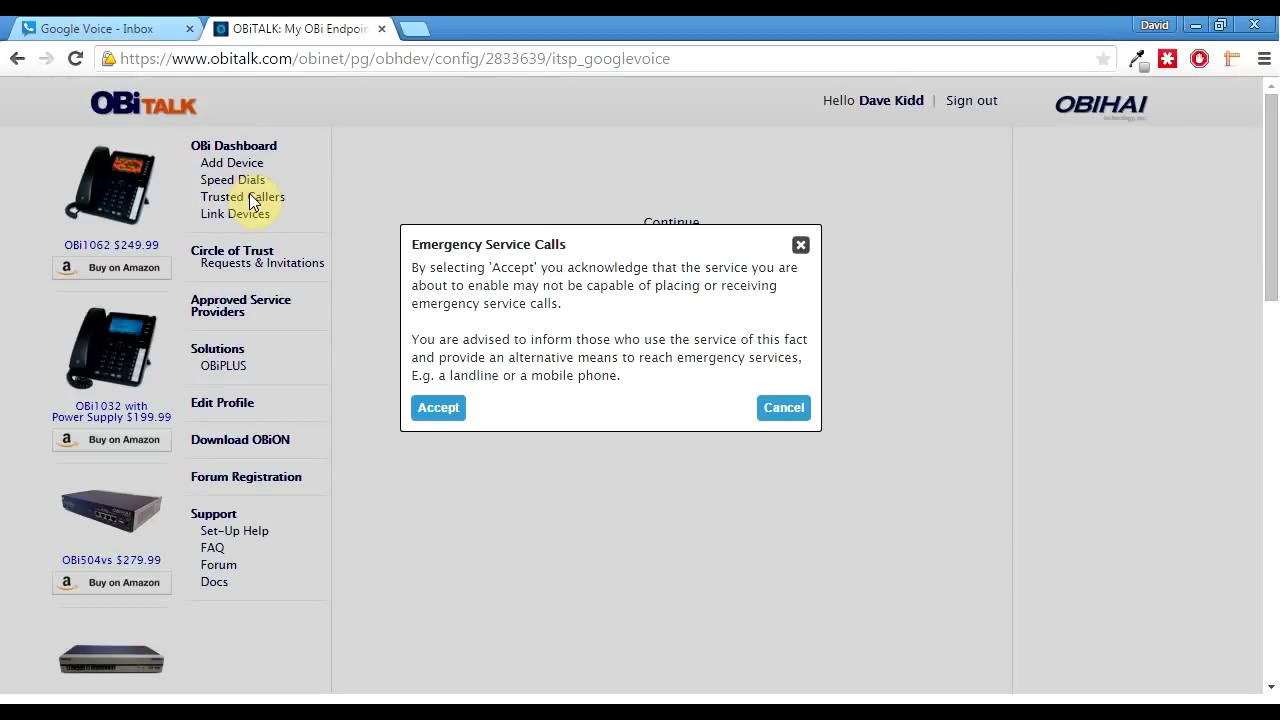
Accept the emergency service calls notice and the Google Voice Additional Terms of Service.
{"action": "left_click", "coordinate": [445, 413]}
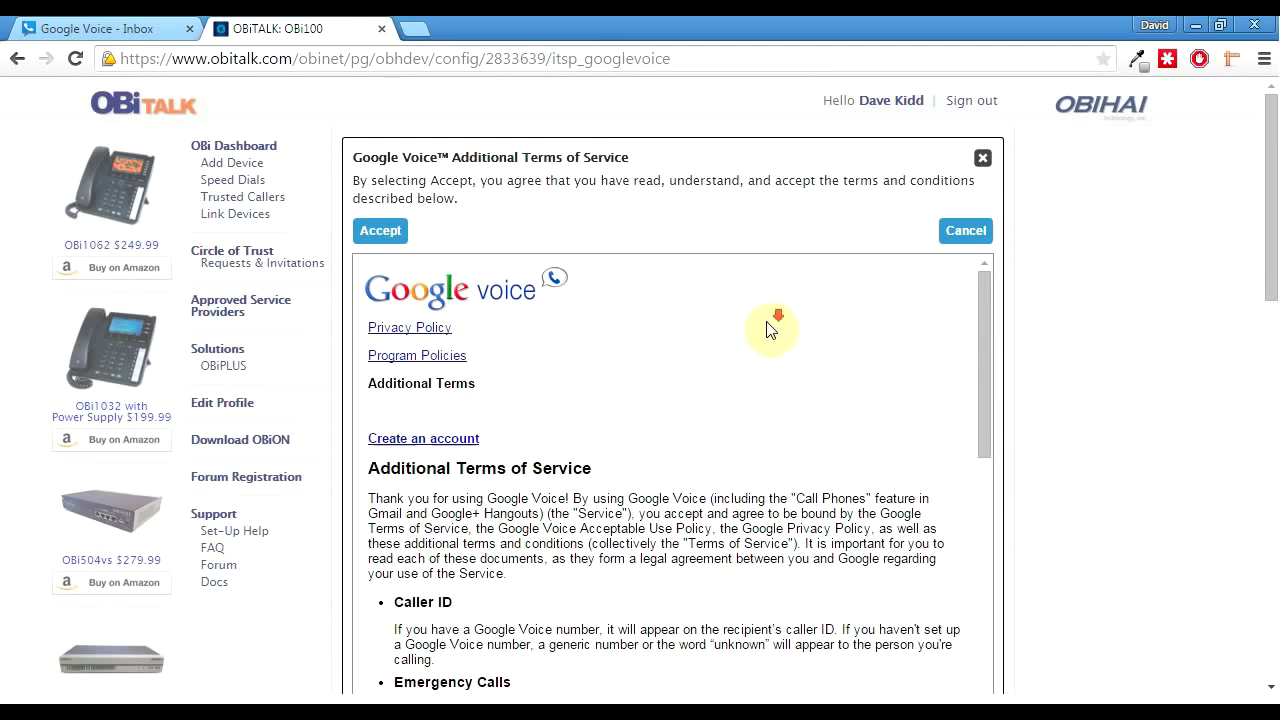
{"action": "scroll", "coordinate": [766, 322], "scroll_direction": "down", "scroll_amount": 5}
{"action": "scroll", "coordinate": [766, 325], "scroll_direction": "up", "scroll_amount": 5}
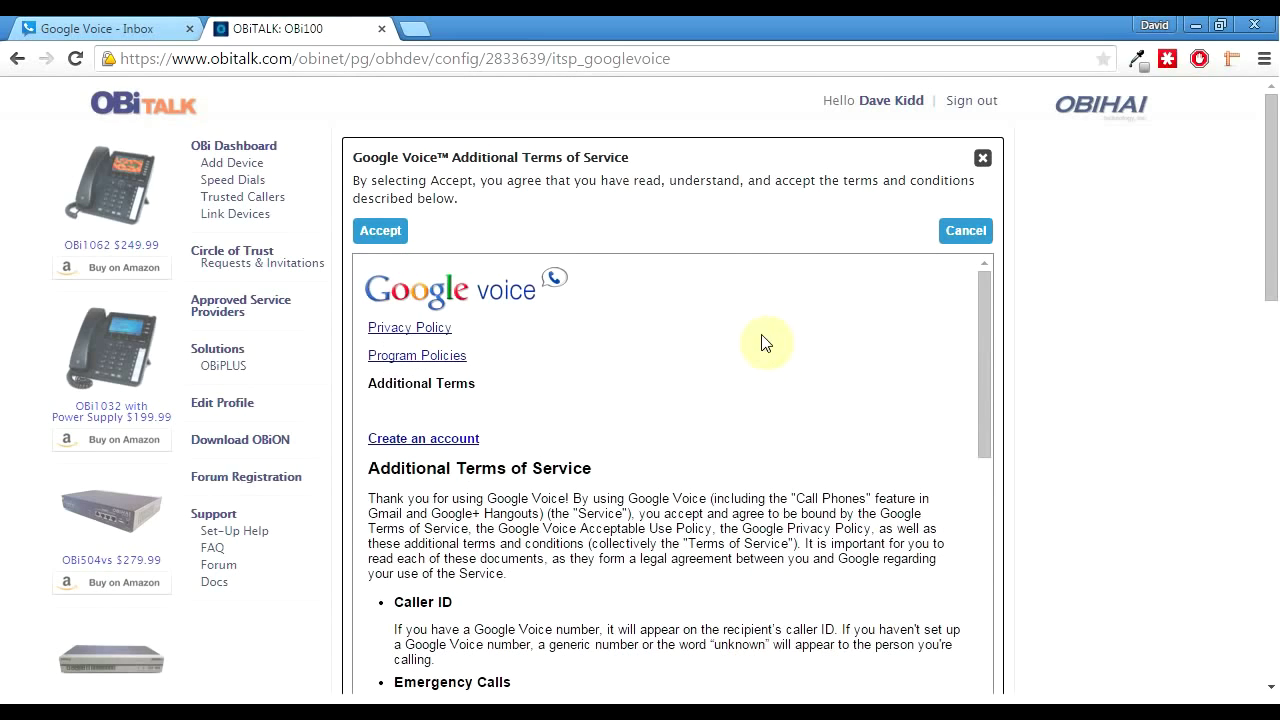
{"action": "left_click", "coordinate": [372, 232]}
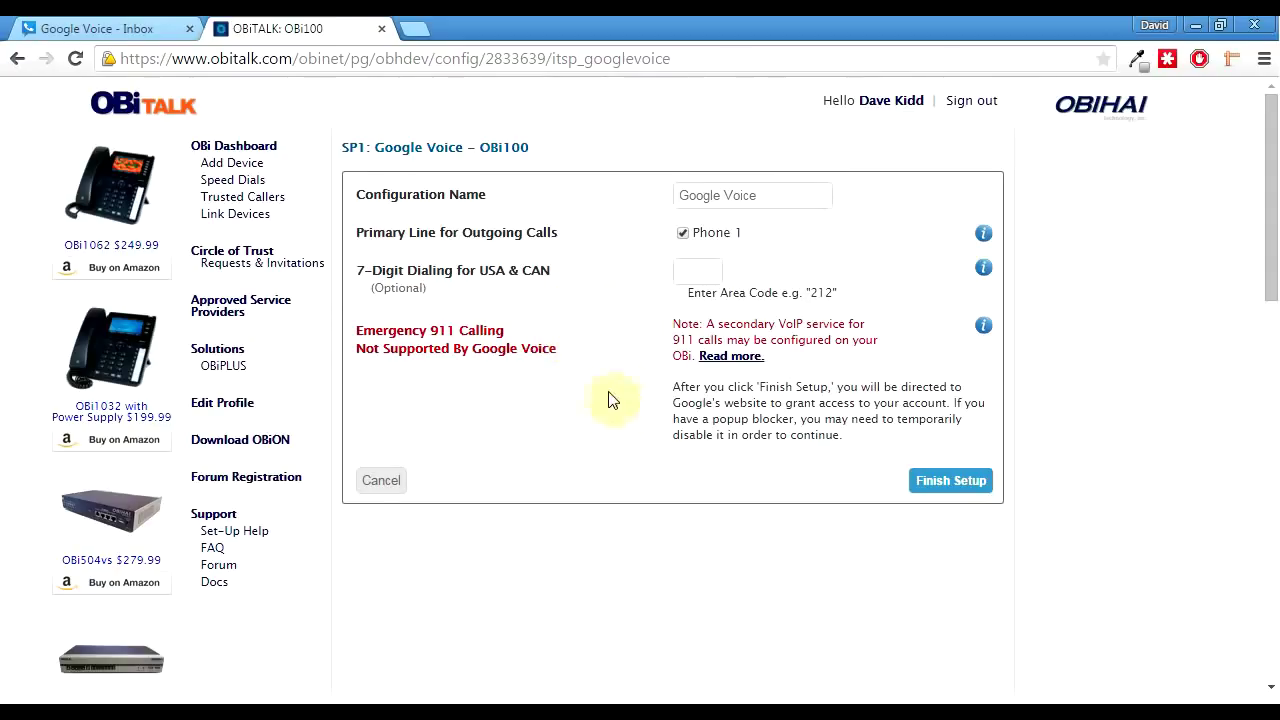
Try area code 315 for the optional 7-digit dialing setting, and clear the field again.
{"action": "left_click", "coordinate": [688, 195]}
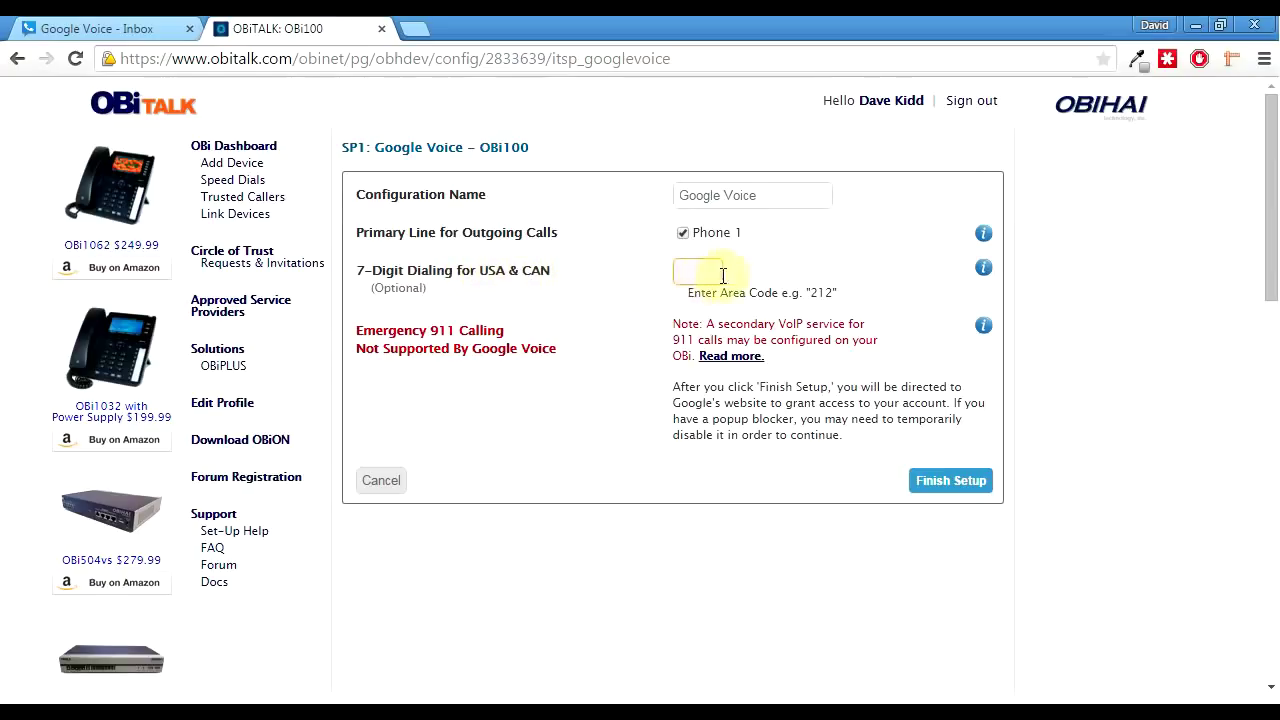
{"action": "mouse_move", "coordinate": [984, 270]}
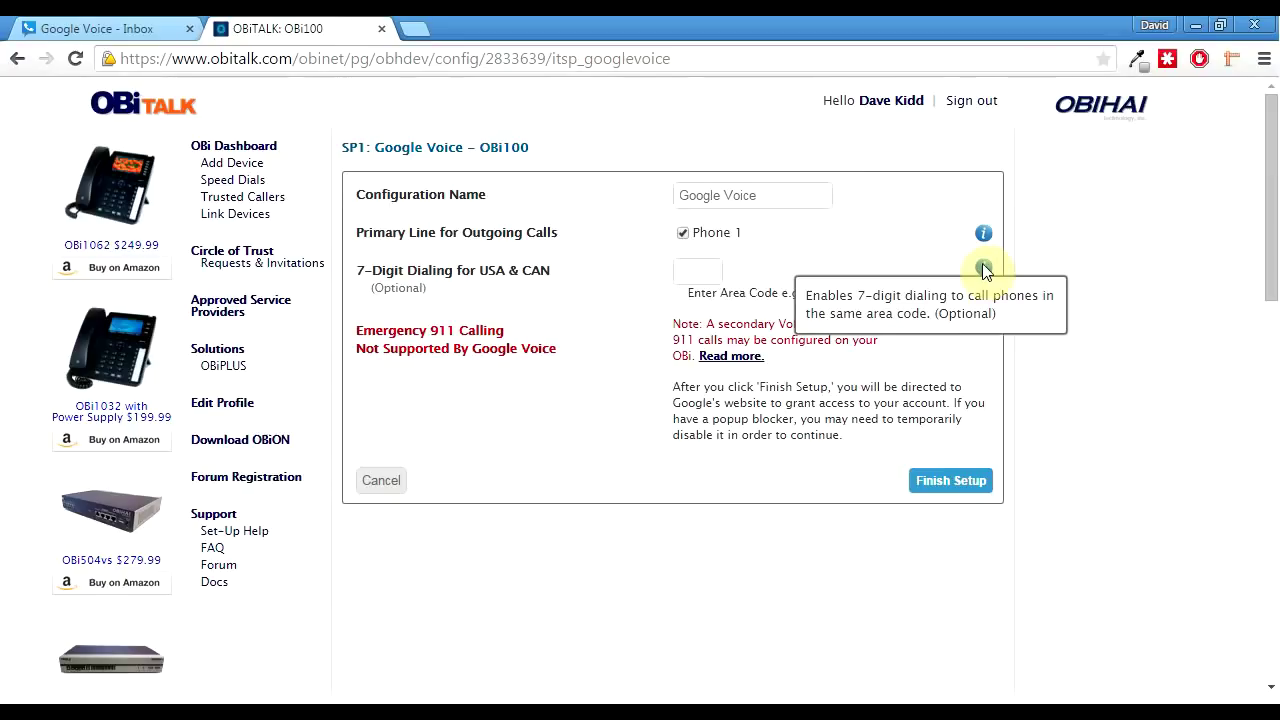
{"action": "left_click", "coordinate": [680, 272]}
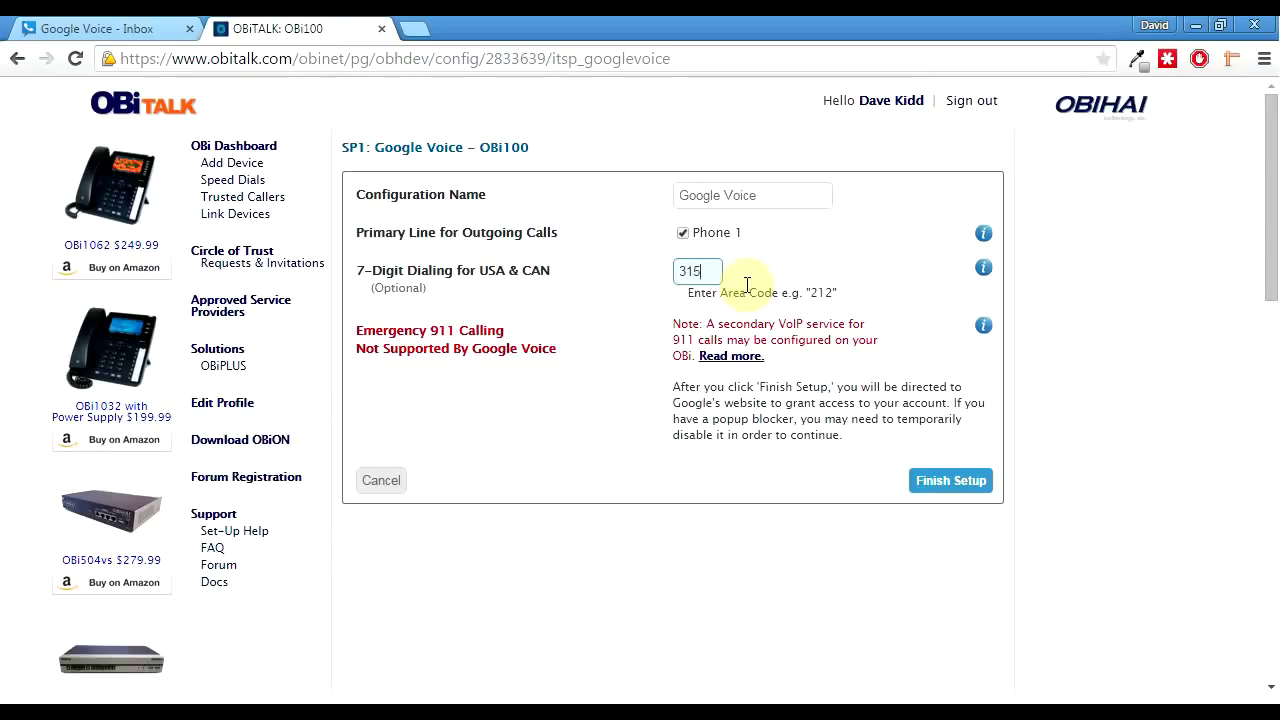
{"action": "left_click_drag", "start_coordinate": [705, 272], "coordinate": [607, 283]}
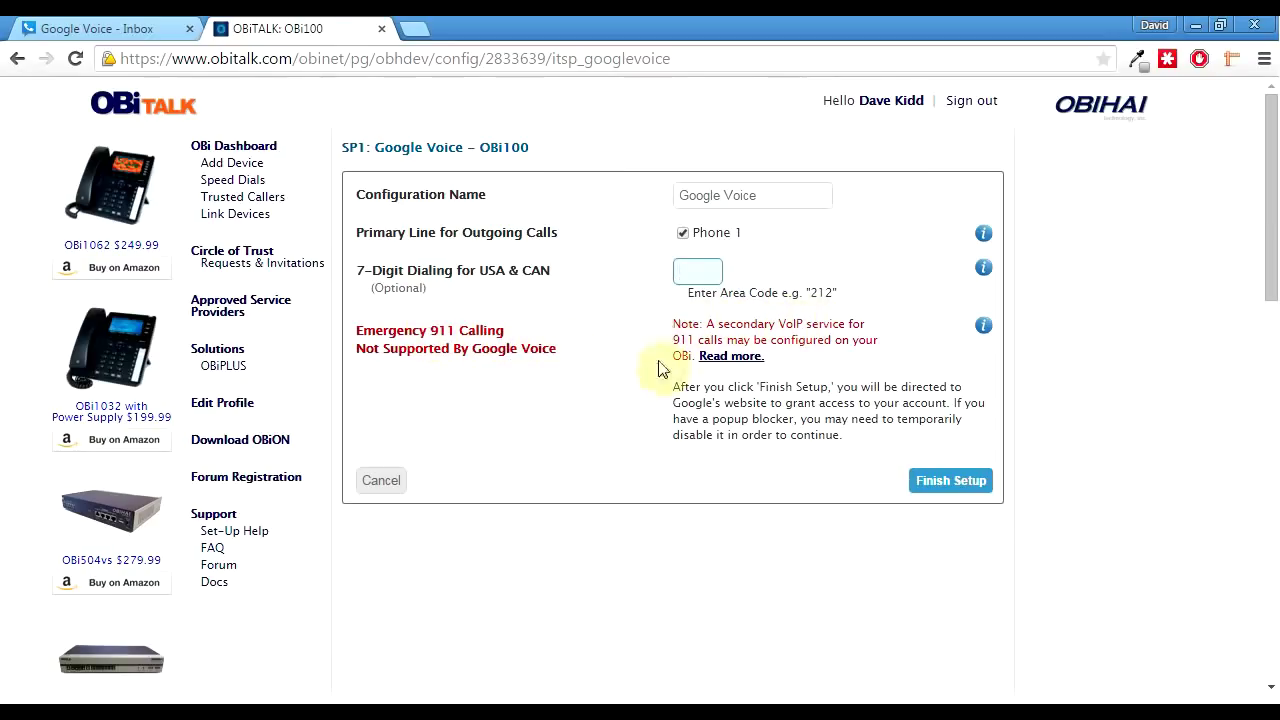
Finish the Google Voice setup for SP1, grant OBiTALK the requested Google permissions, and confirm the Google Voice account.
{"action": "left_click", "coordinate": [936, 485]}
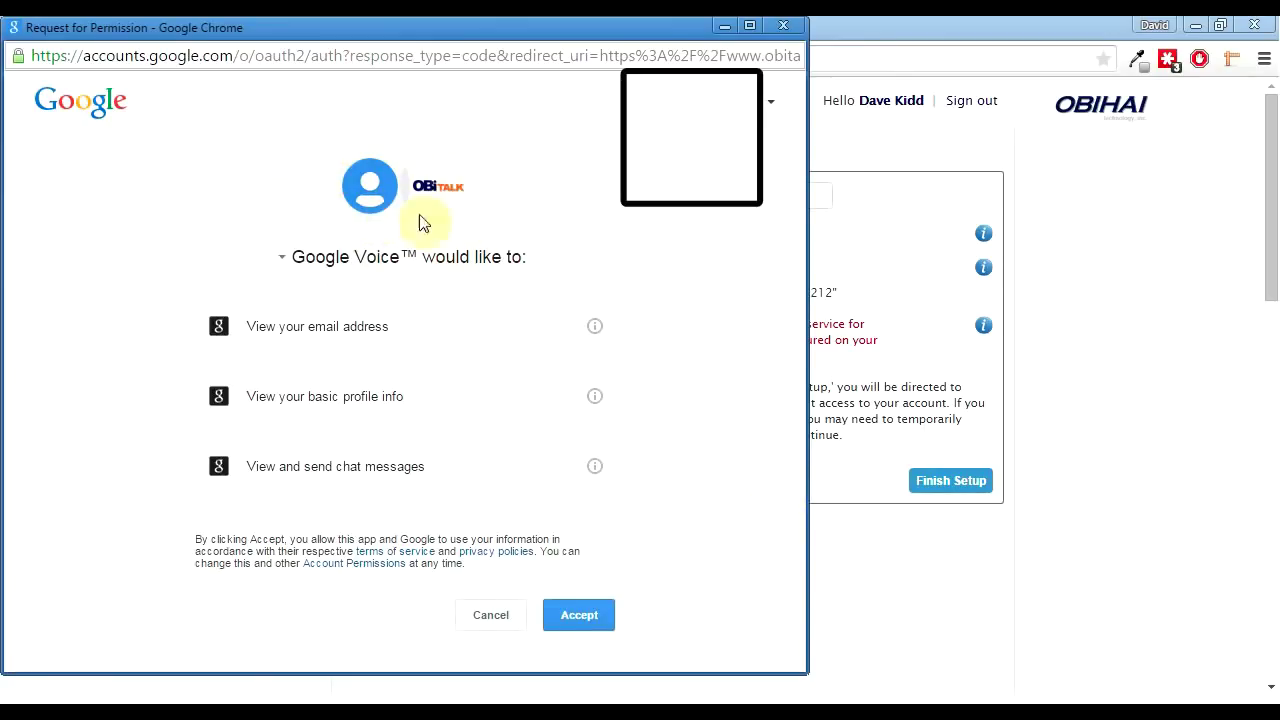
{"action": "left_click", "coordinate": [574, 614]}
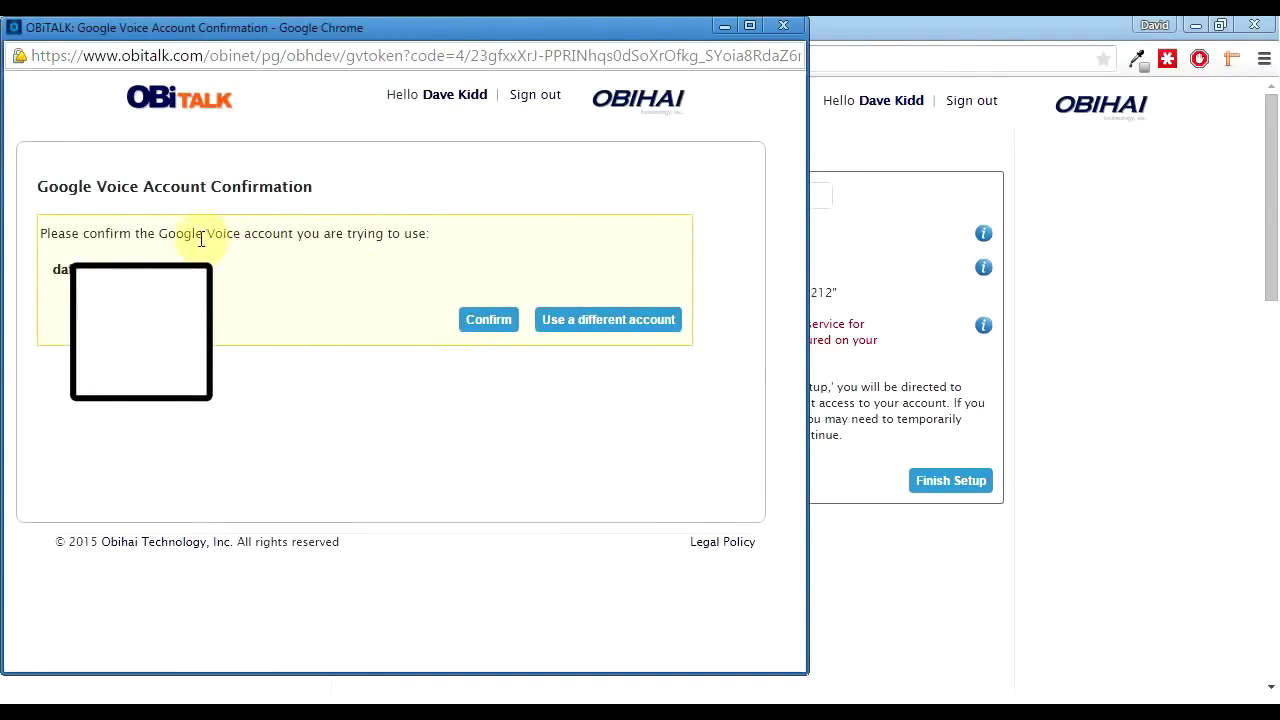
{"action": "left_click_drag", "start_coordinate": [40, 236], "coordinate": [469, 230]}
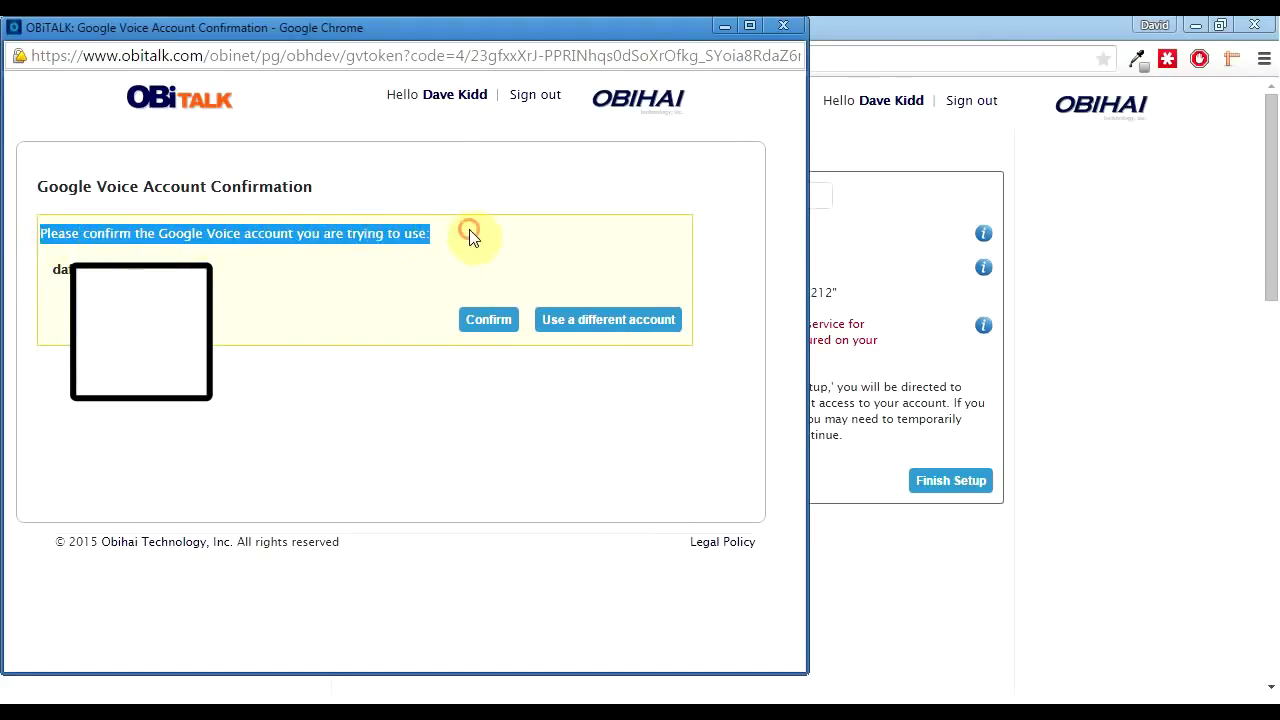
{"action": "left_click", "coordinate": [473, 237]}
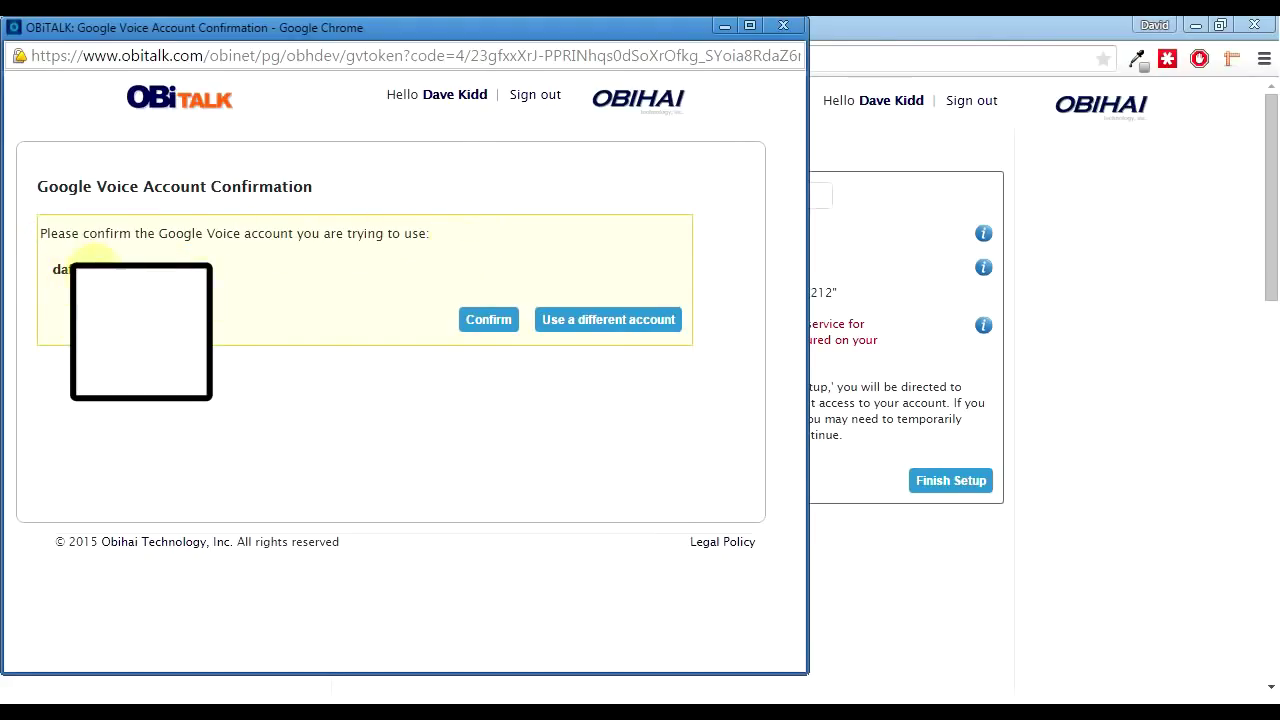
{"action": "left_click", "coordinate": [480, 320]}
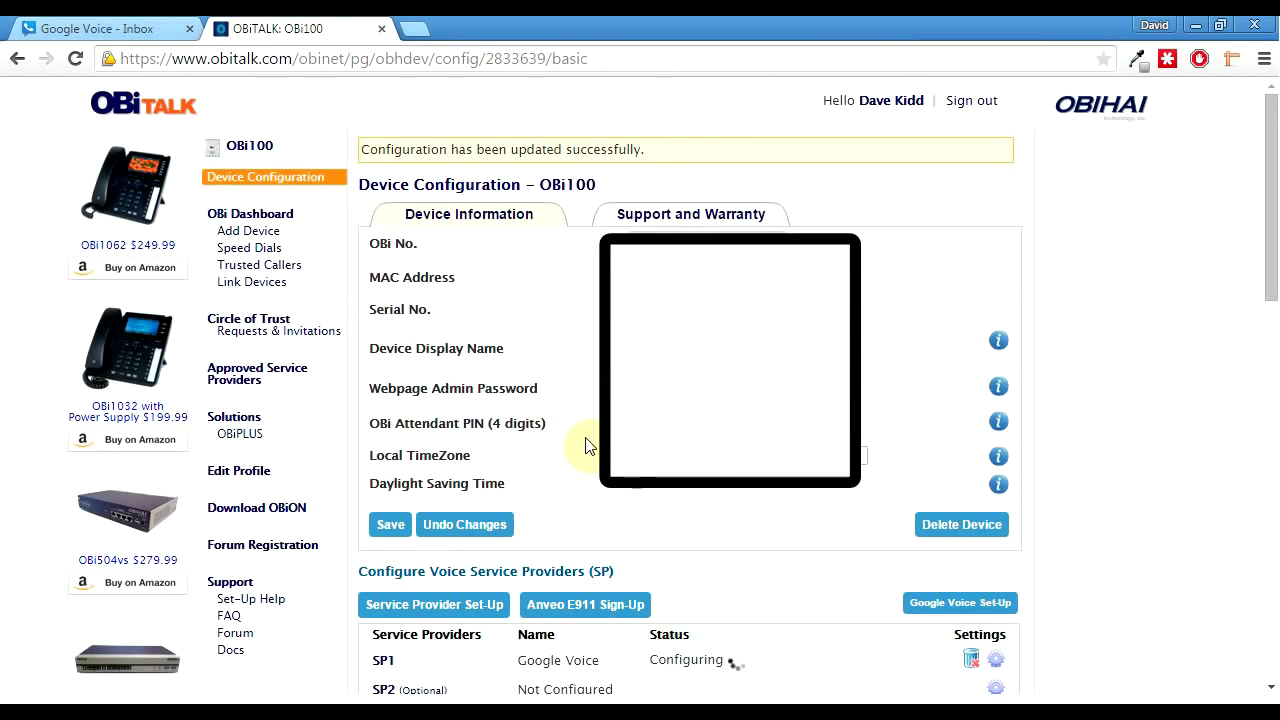
Examine the OBi100 device configuration page, including the device information and the status of the SP1 Google Voice service.
{"action": "scroll", "coordinate": [592, 446], "scroll_direction": "down", "scroll_amount": 4}
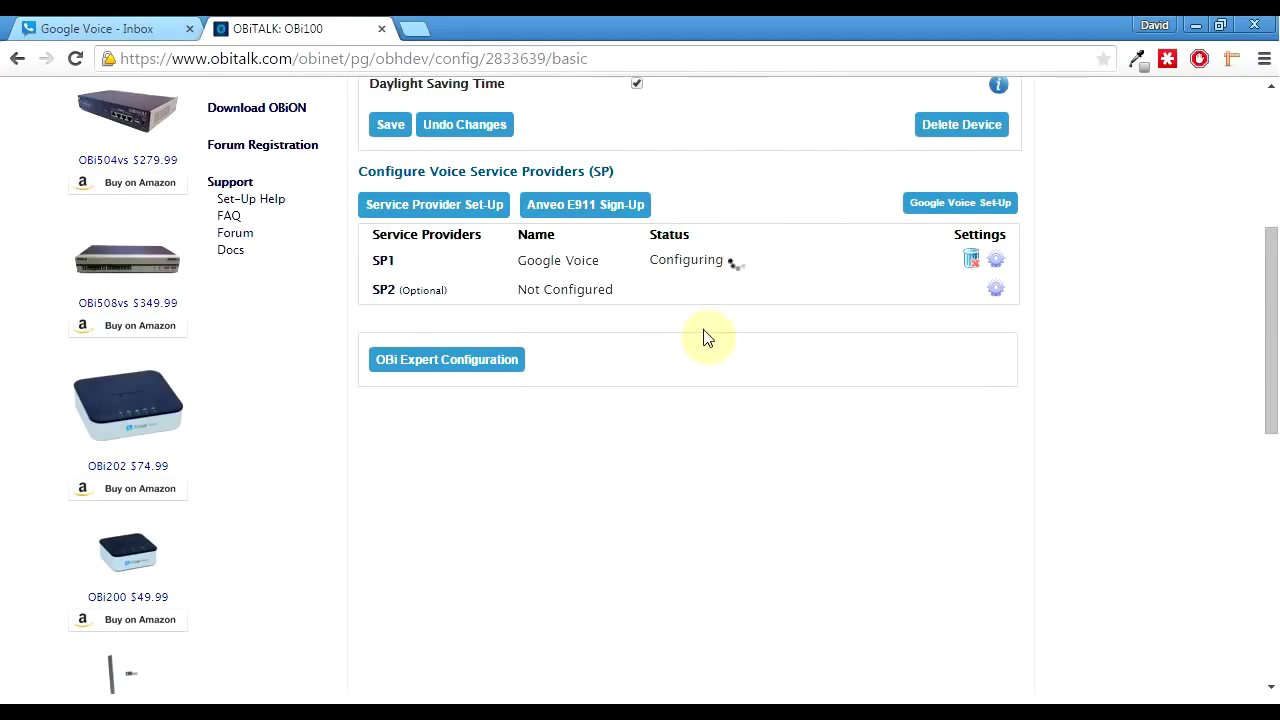
{"action": "scroll", "coordinate": [703, 337], "scroll_direction": "up", "scroll_amount": 1}
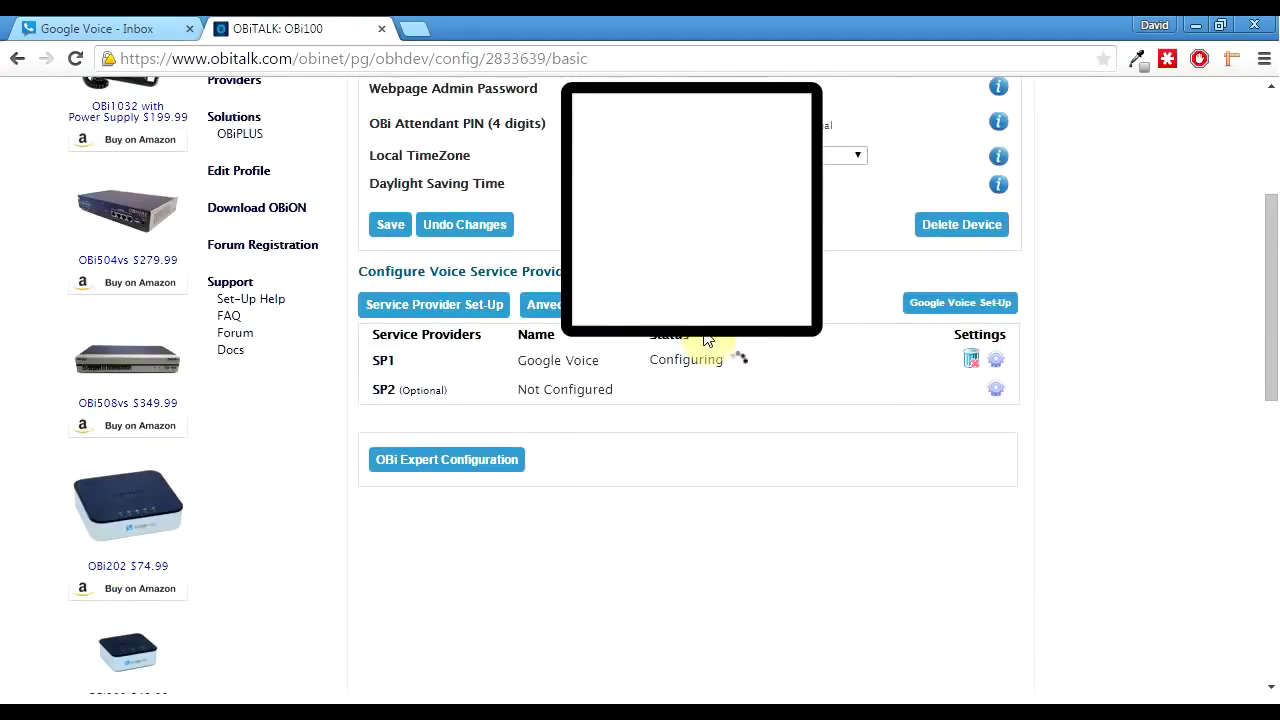
{"action": "scroll", "coordinate": [703, 337], "scroll_direction": "up", "scroll_amount": 2}
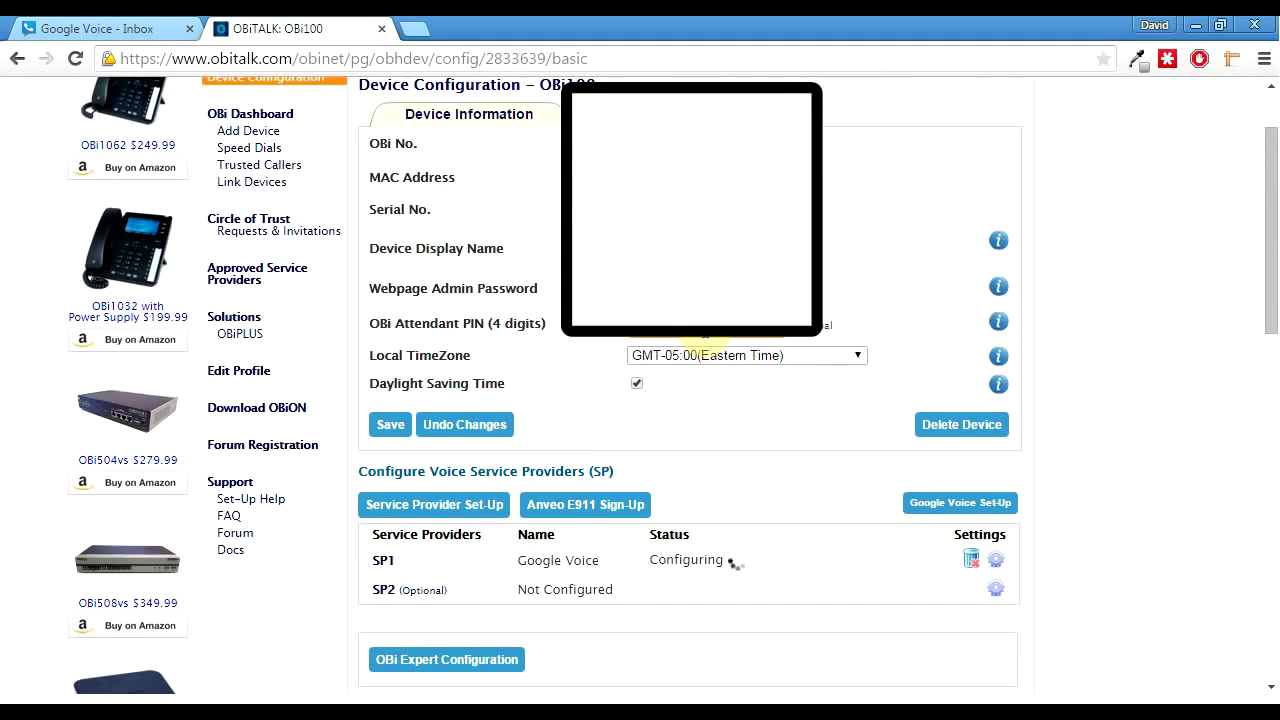
{"action": "scroll", "coordinate": [703, 337], "scroll_direction": "up", "scroll_amount": 1}
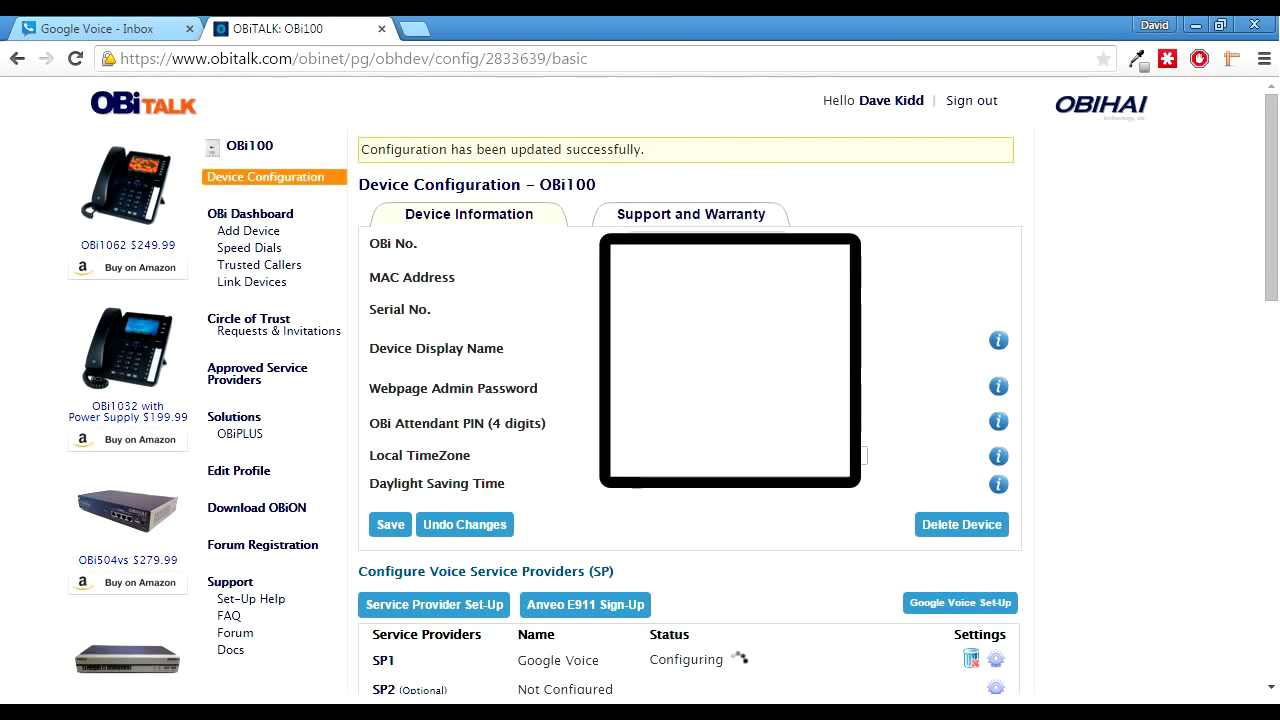
{"action": "scroll", "coordinate": [705, 335], "scroll_direction": "down", "scroll_amount": 1}
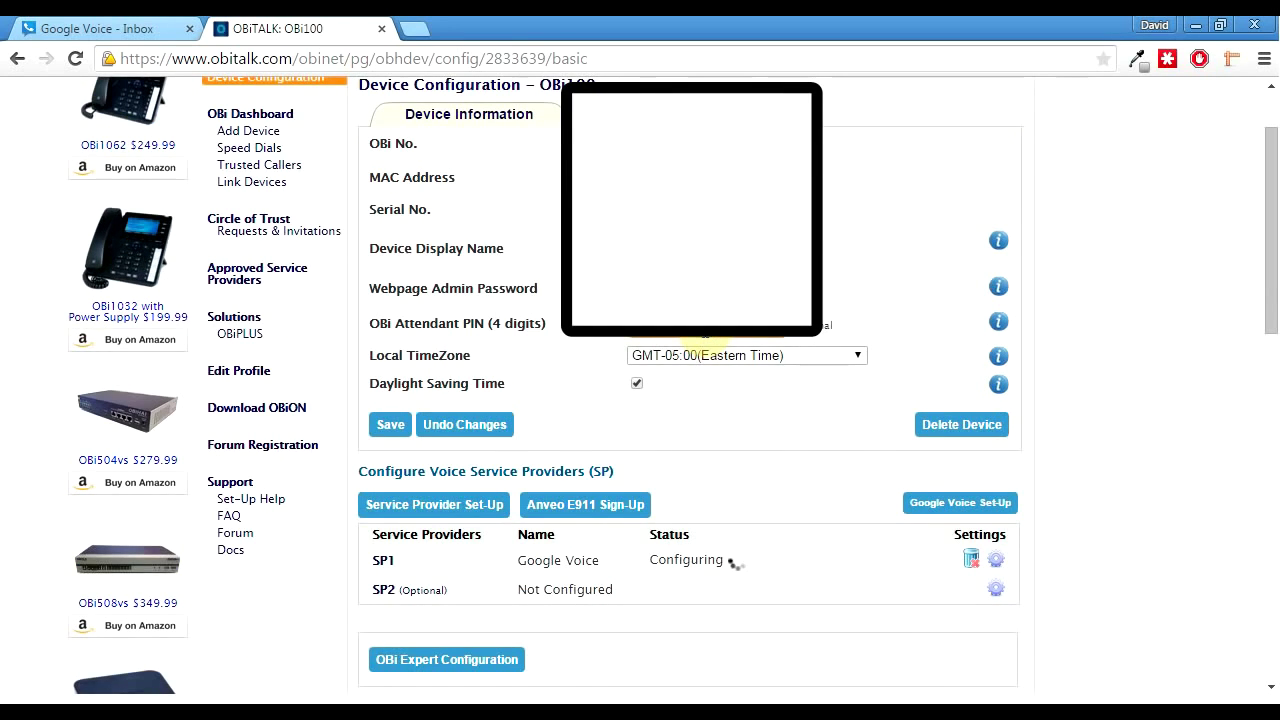
{"action": "scroll", "coordinate": [710, 433], "scroll_direction": "down", "scroll_amount": 1}
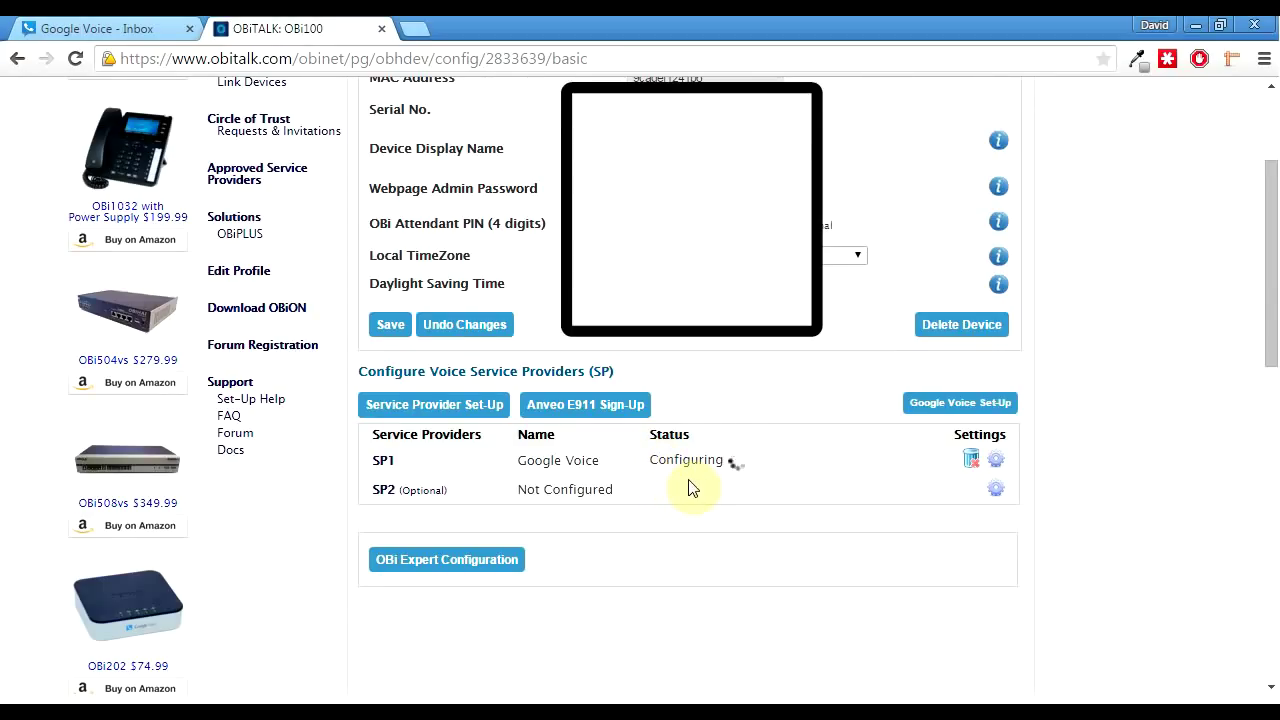
{"action": "scroll", "coordinate": [688, 488], "scroll_direction": "up", "scroll_amount": 2}
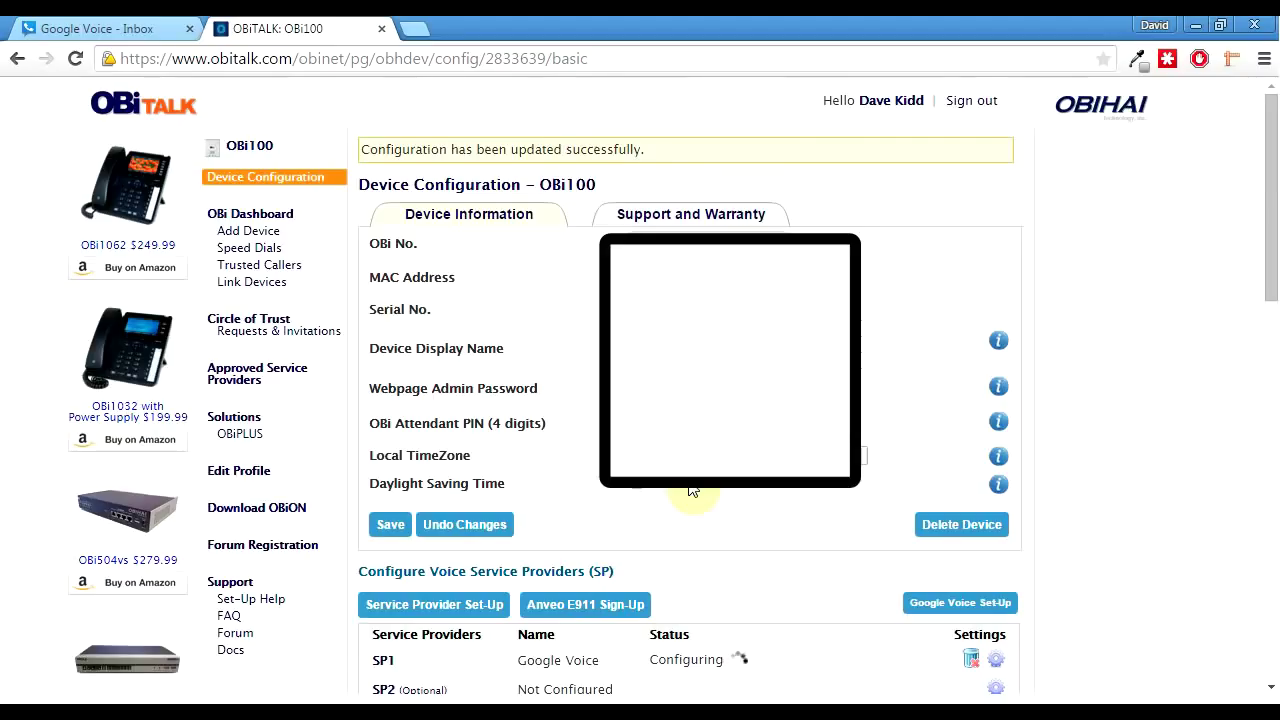
Check the SP1 Google Voice status, and open the "My OBi Does Not Ring" FAQ from the OBiTALK Support page.
{"action": "scroll", "coordinate": [691, 489], "scroll_direction": "down", "scroll_amount": 3}
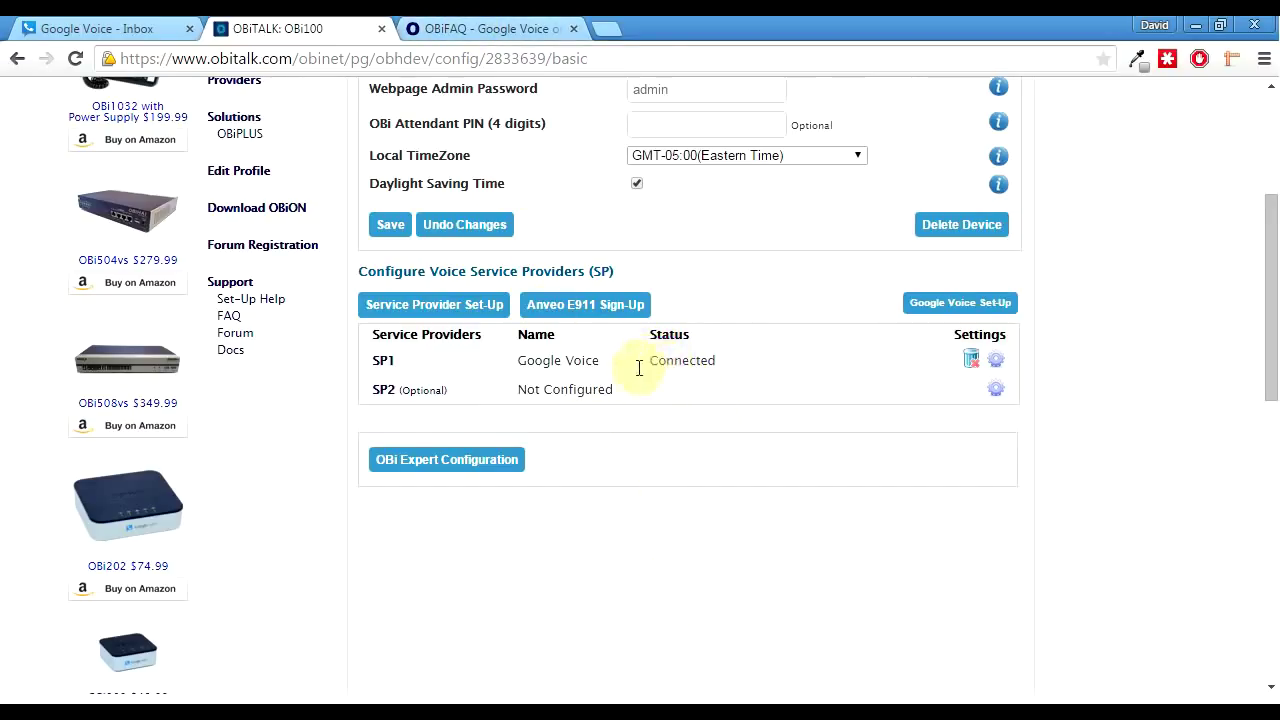
{"action": "left_click", "coordinate": [522, 28]}
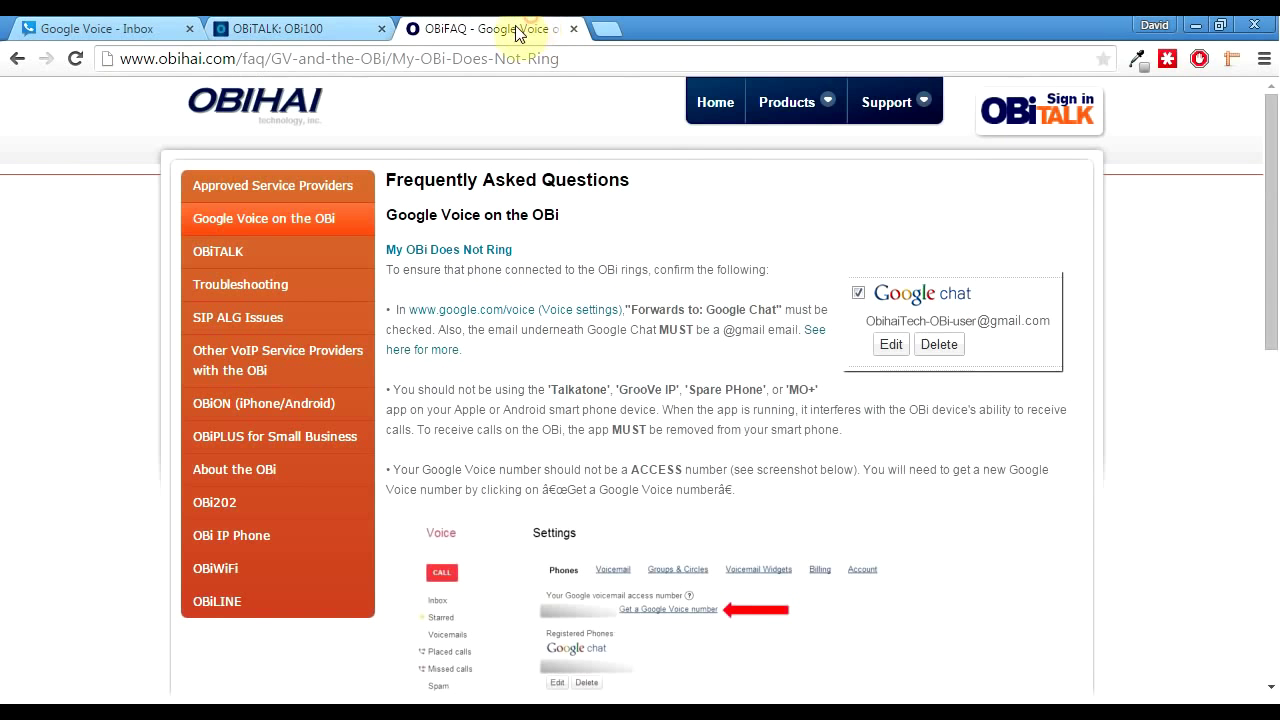
{"action": "left_click", "coordinate": [15, 59]}
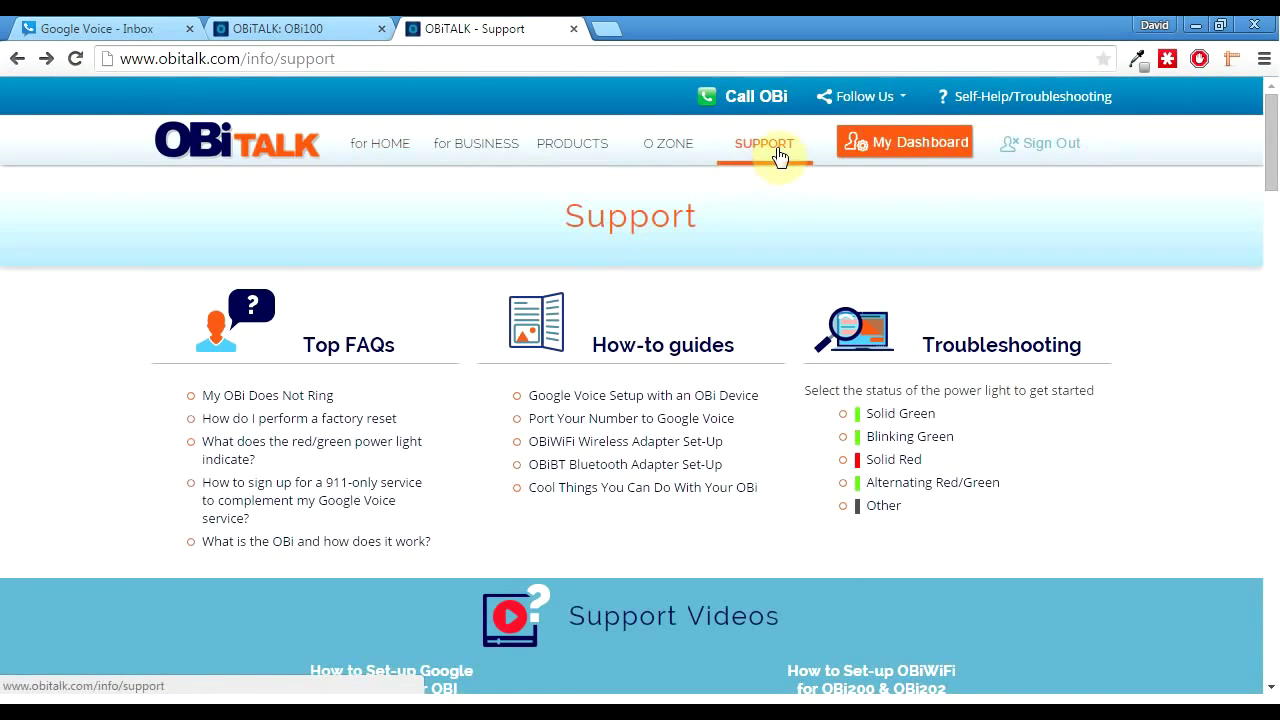
{"action": "left_click", "coordinate": [291, 399]}
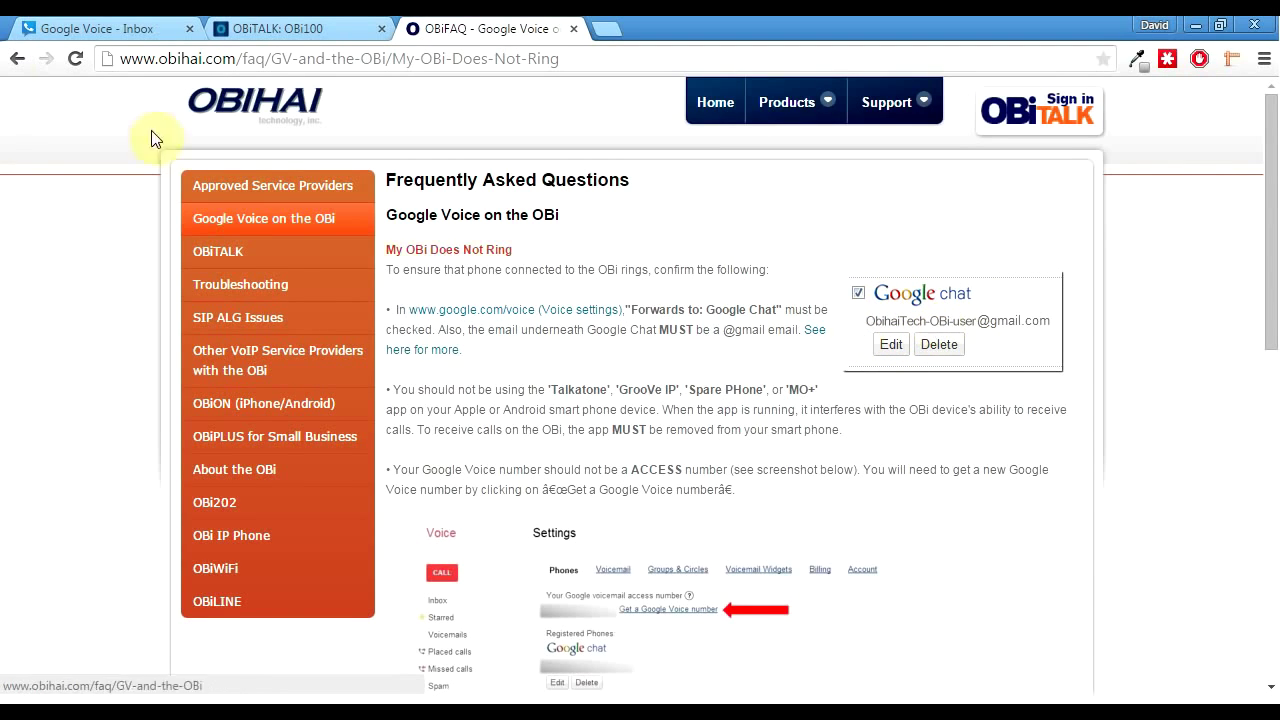
Check the Google chat call forwarding option in the Google Voice phone settings, and return to the OBi100 configuration page.
{"action": "left_click", "coordinate": [97, 28]}
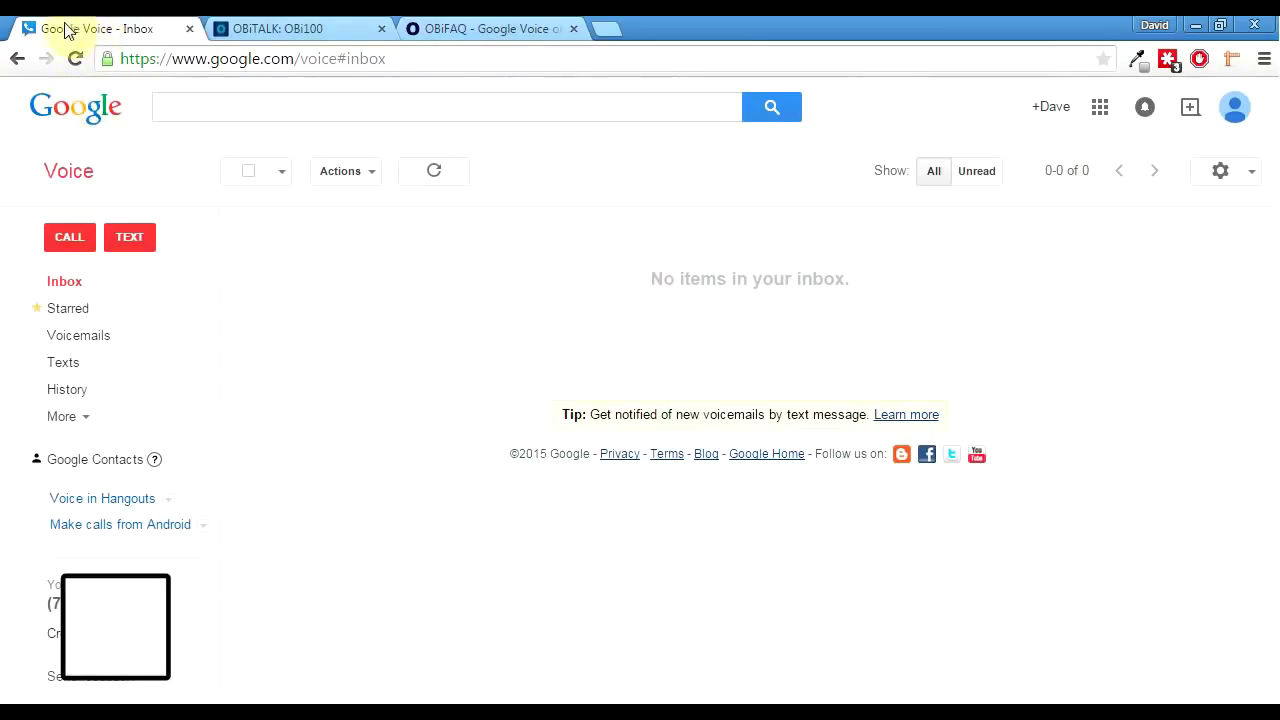
{"action": "left_click", "coordinate": [1237, 176]}
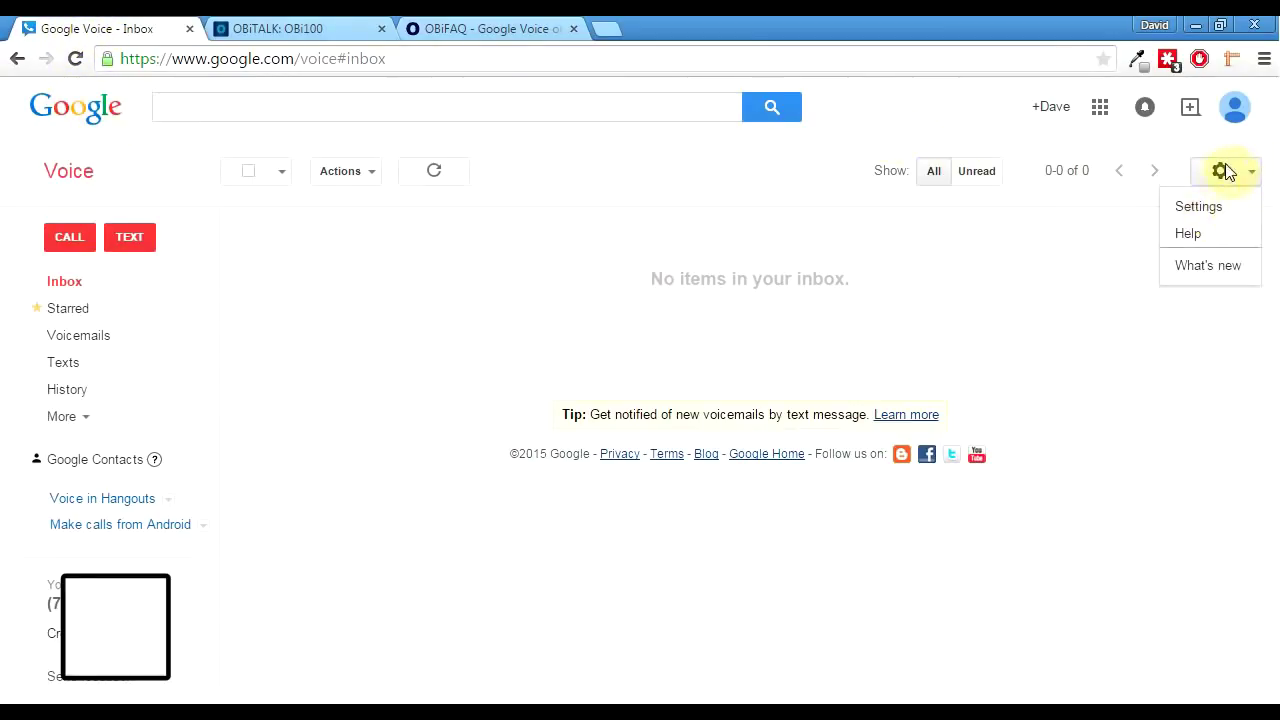
{"action": "left_click", "coordinate": [1219, 216]}
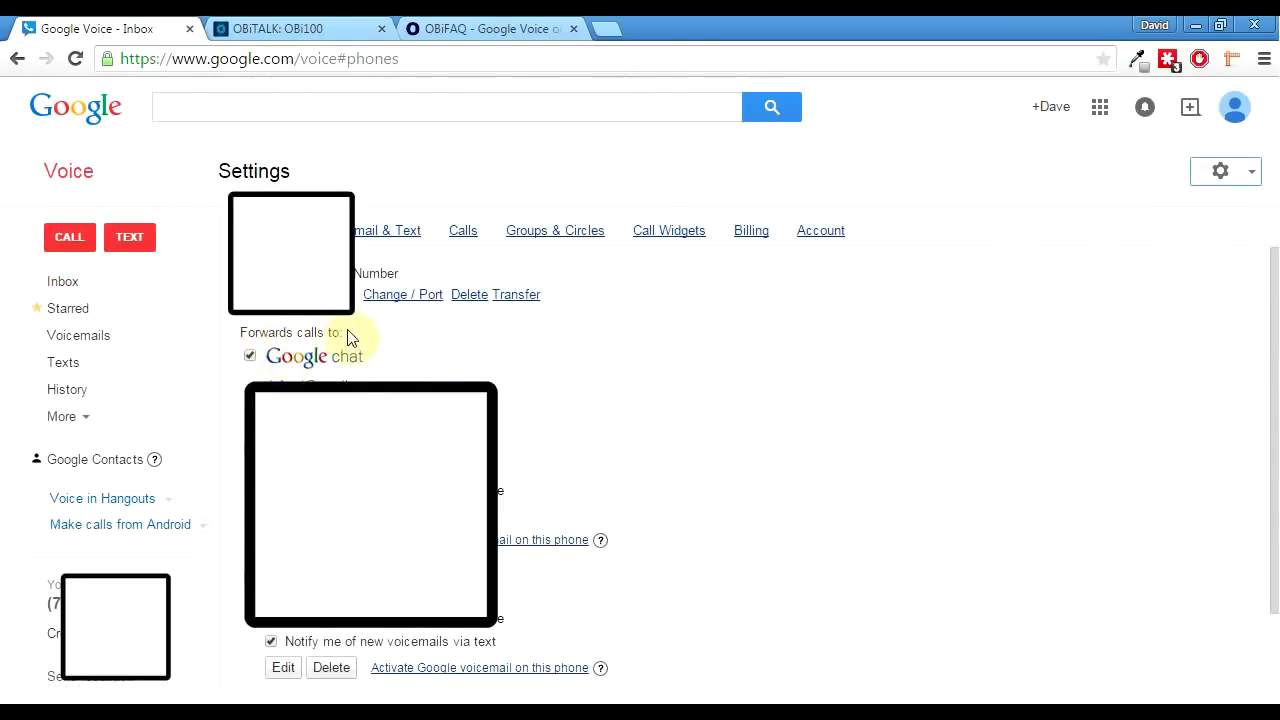
{"action": "left_click", "coordinate": [250, 357]}
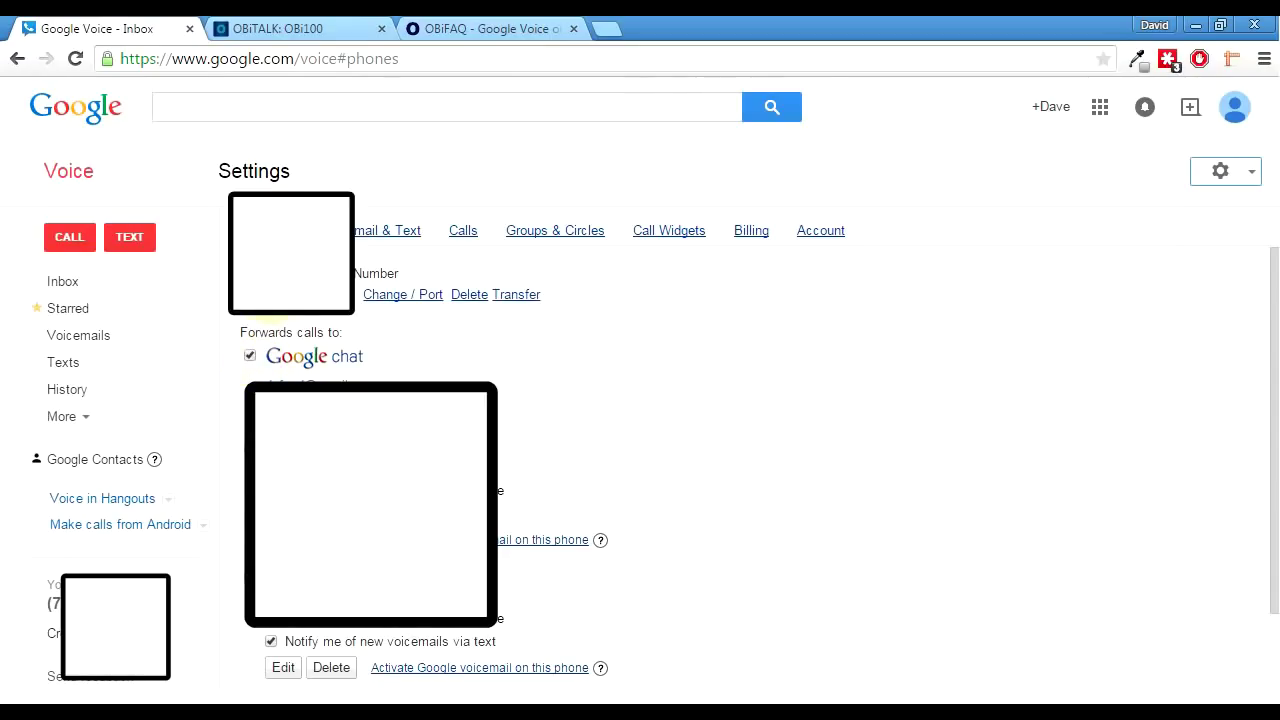
{"action": "left_click", "coordinate": [304, 33]}
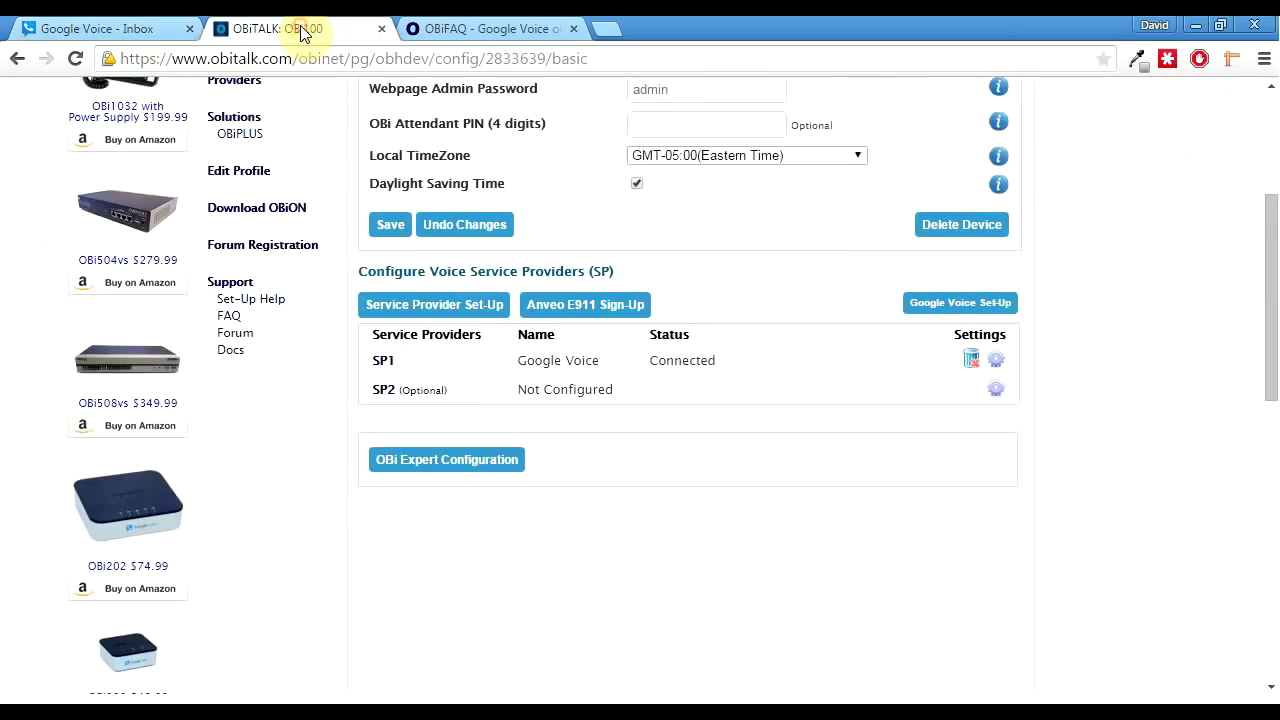